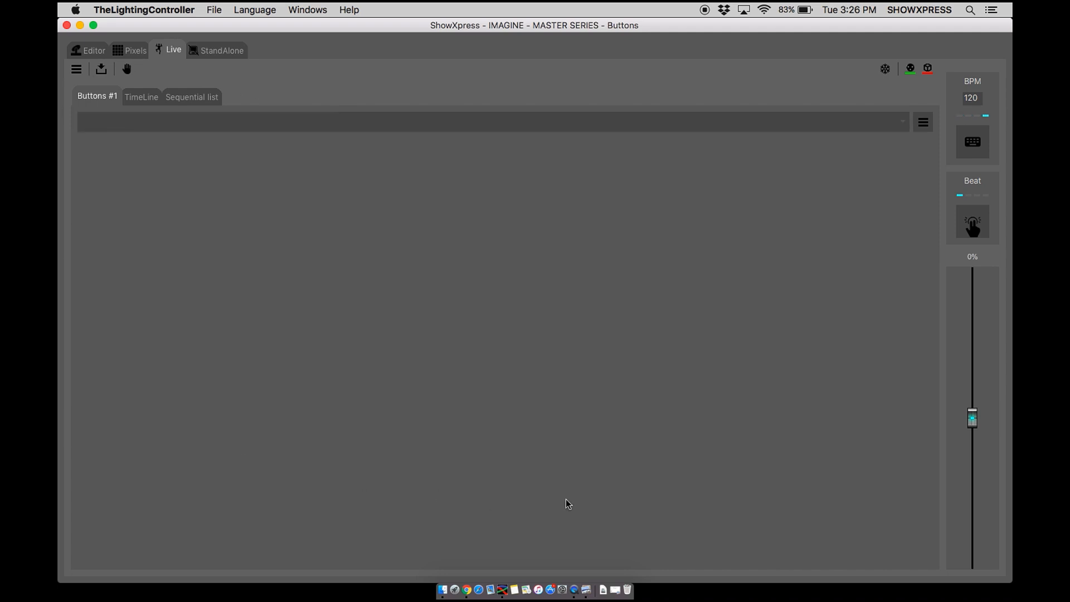
Look through the Live mode's sequential list, timeline and buttons views and the options available for buttons
{"action": "left_click", "coordinate": [136, 97]}
{"action": "left_click", "coordinate": [170, 98]}
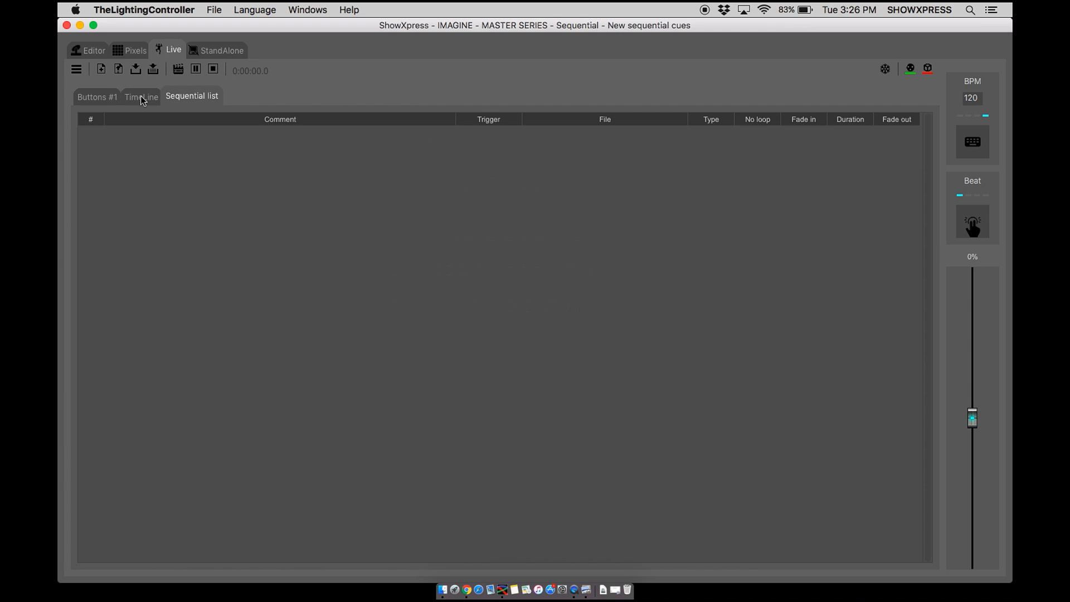
{"action": "left_click", "coordinate": [140, 98]}
{"action": "left_click", "coordinate": [175, 97]}
{"action": "left_click", "coordinate": [136, 97]}
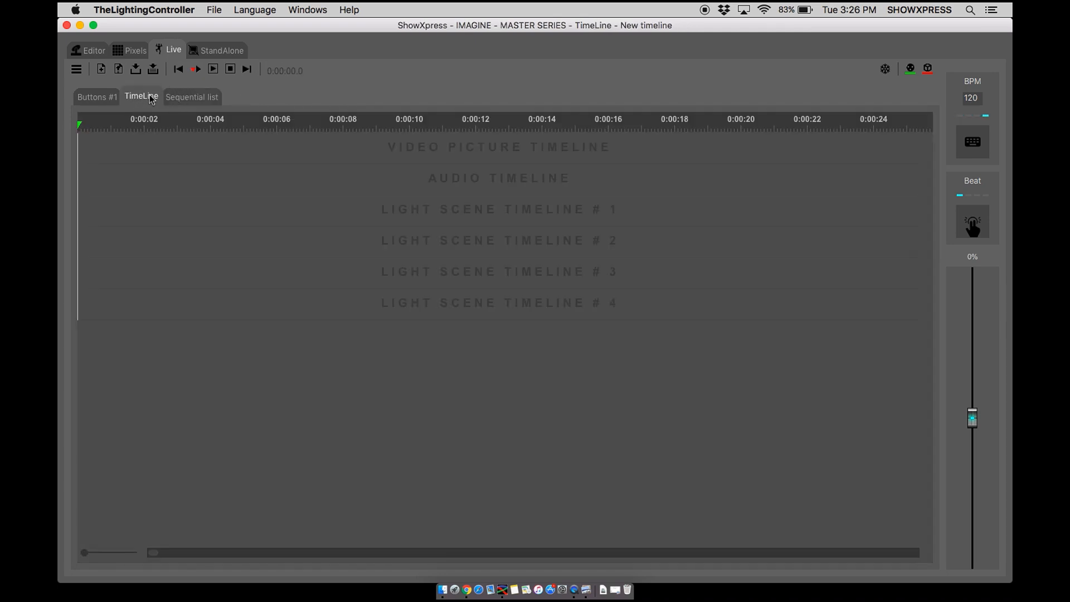
{"action": "left_click", "coordinate": [97, 96]}
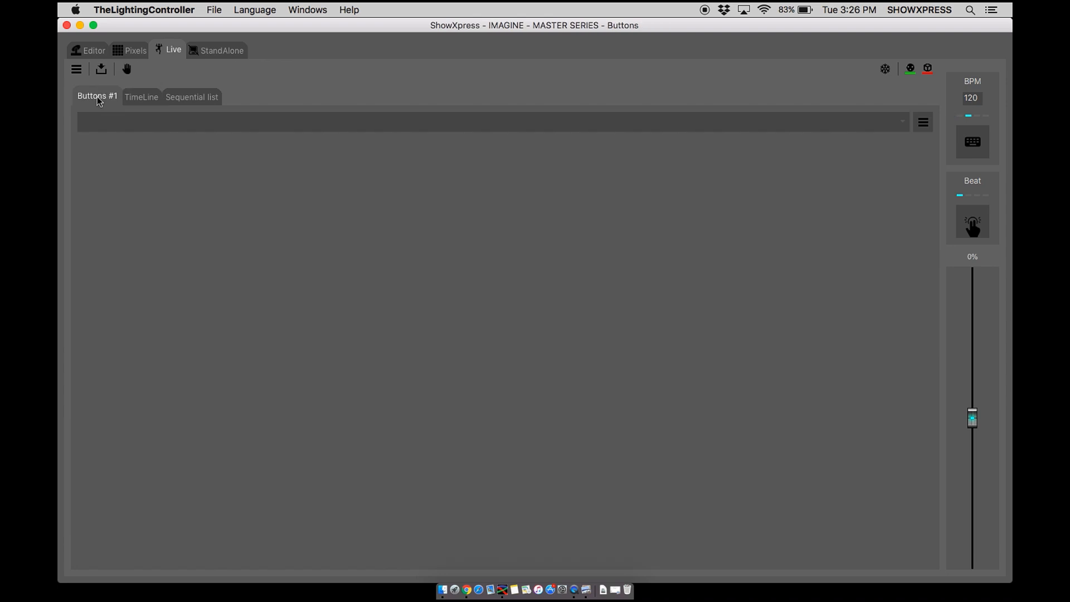
{"action": "left_click", "coordinate": [76, 70]}
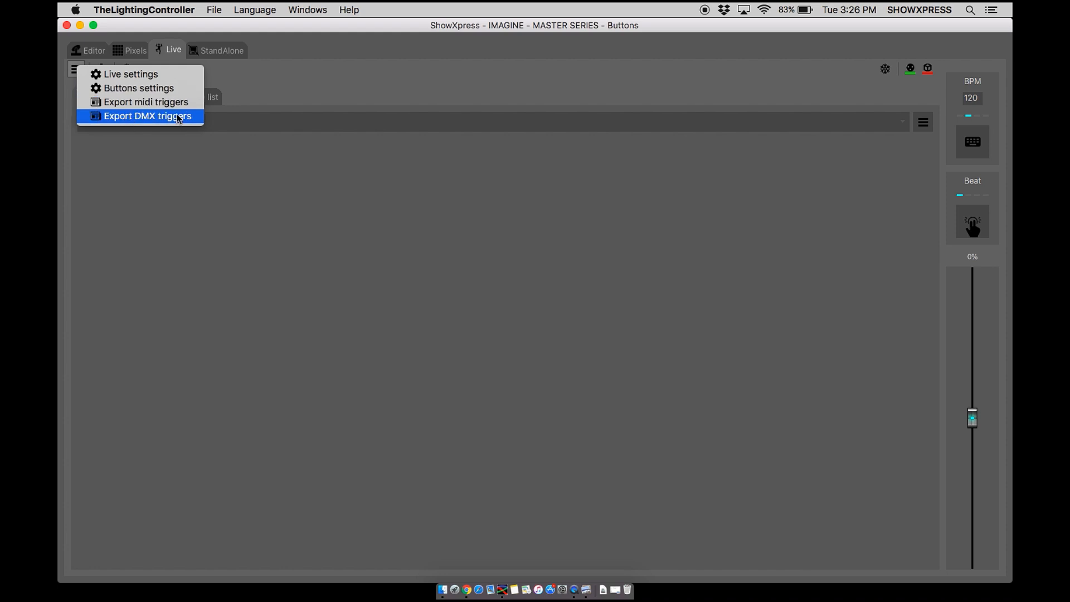
{"action": "left_click", "coordinate": [211, 79]}
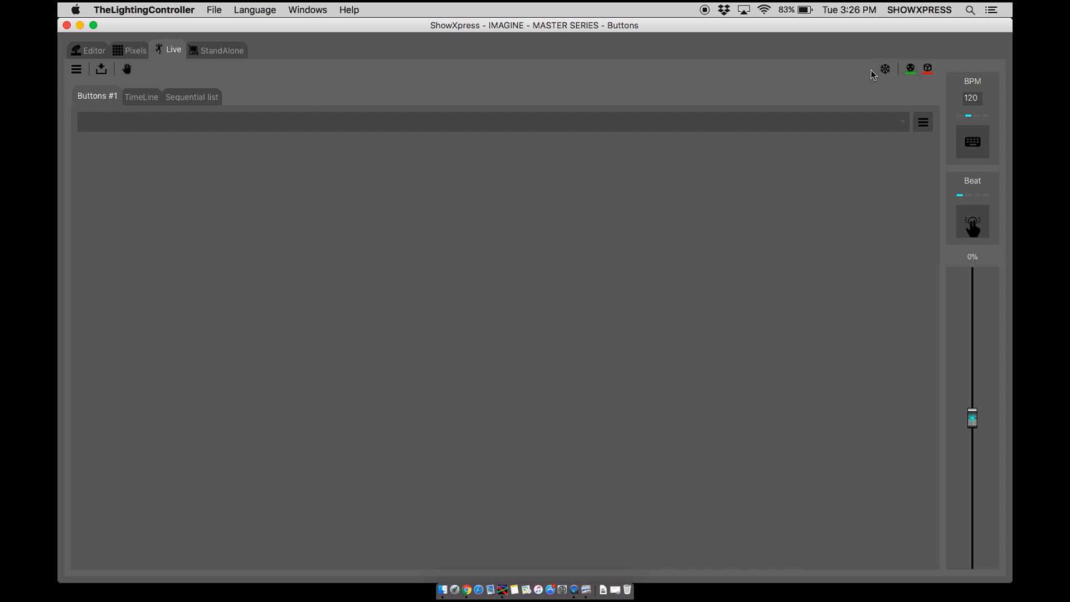
Switch on the cube function marked red and select Page_1 as the active buttons page
{"action": "left_click", "coordinate": [929, 74]}
{"action": "left_click", "coordinate": [905, 128]}
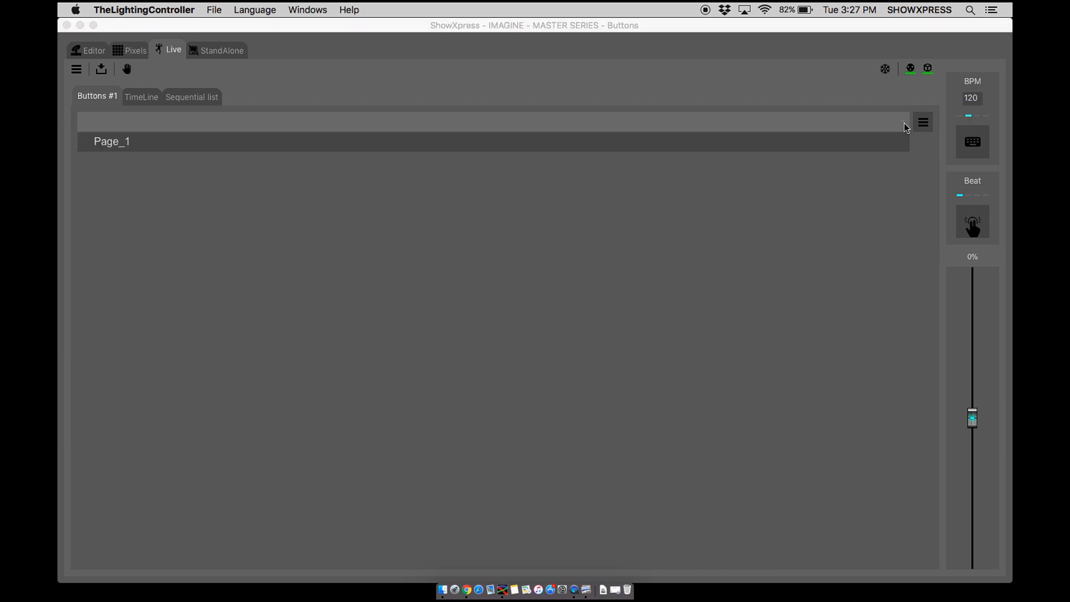
{"action": "left_click", "coordinate": [115, 144]}
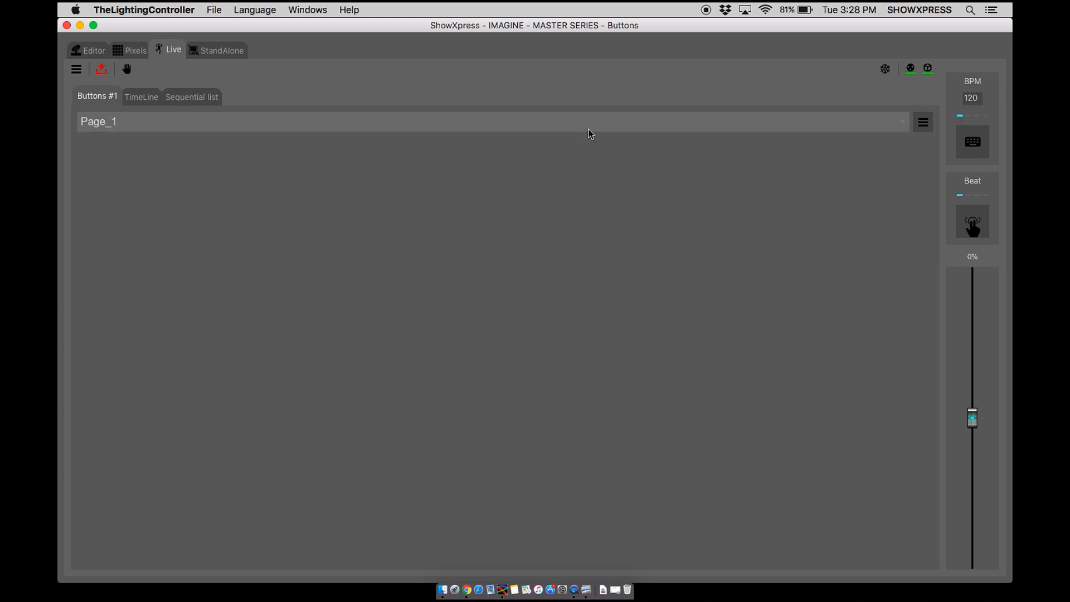
Rename the buttons page Page_1 as ASSETS
{"action": "left_click", "coordinate": [924, 124]}
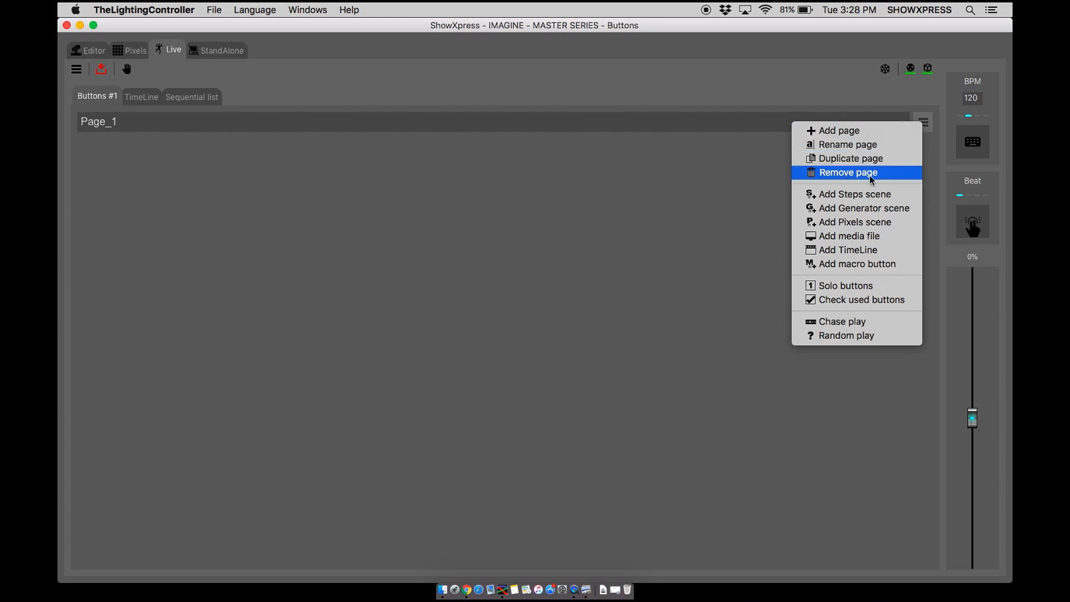
{"action": "left_click", "coordinate": [824, 144]}
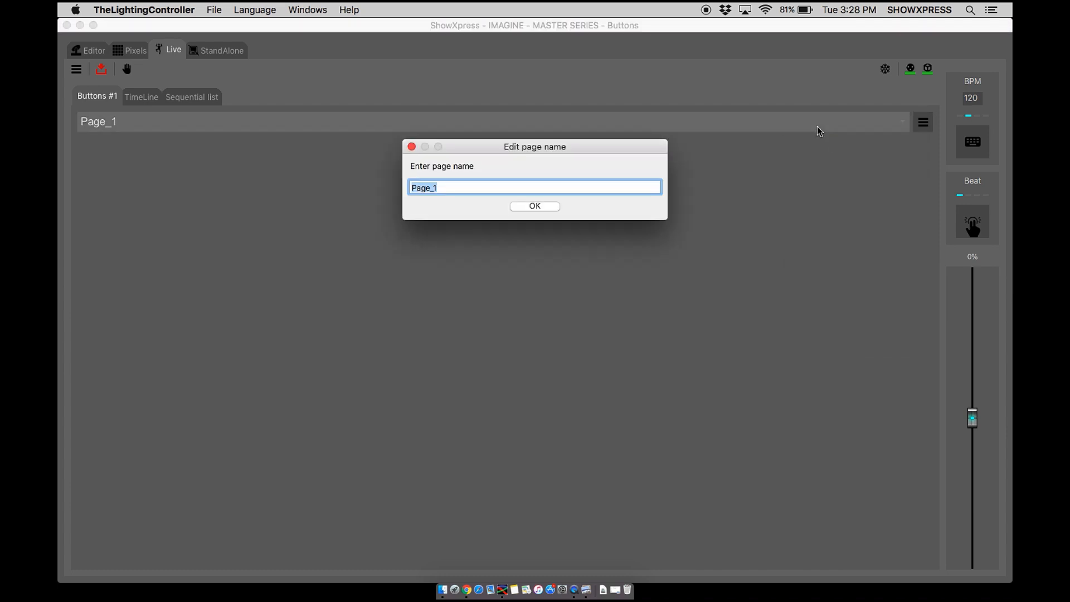
{"action": "type", "text": "ASSETS"}
{"action": "key", "text": "Return"}
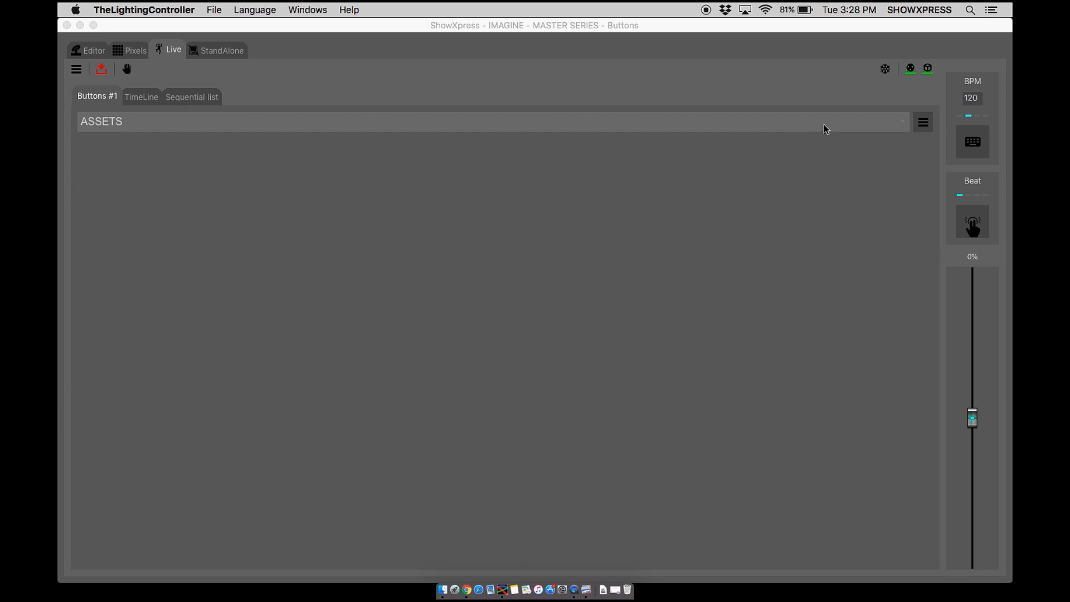
Add a new buttons page named BLANK STATIC POSITIONS
{"action": "left_click", "coordinate": [922, 124]}
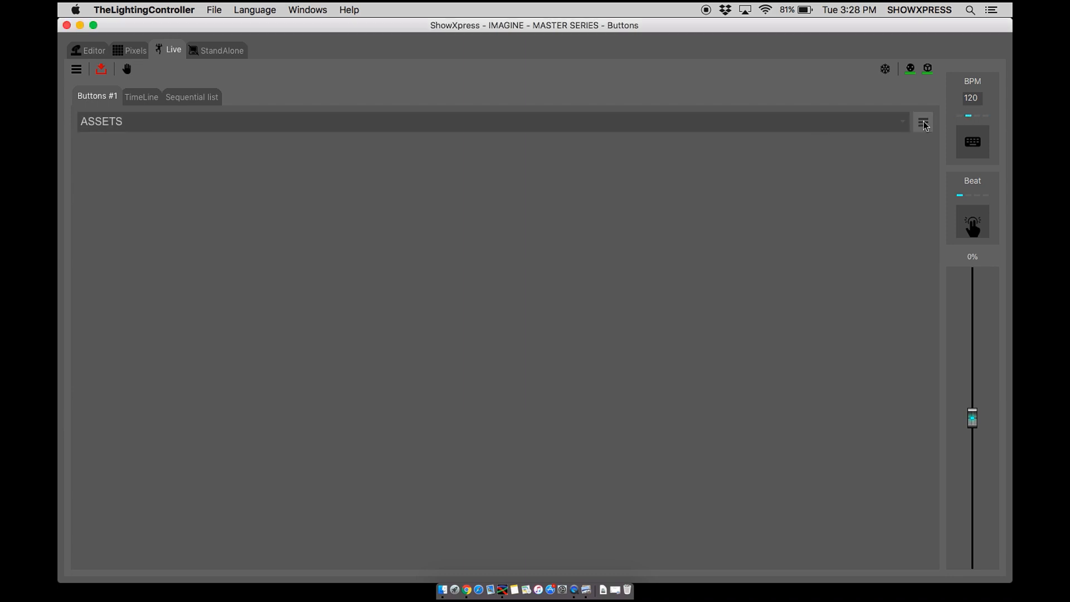
{"action": "left_click", "coordinate": [922, 124]}
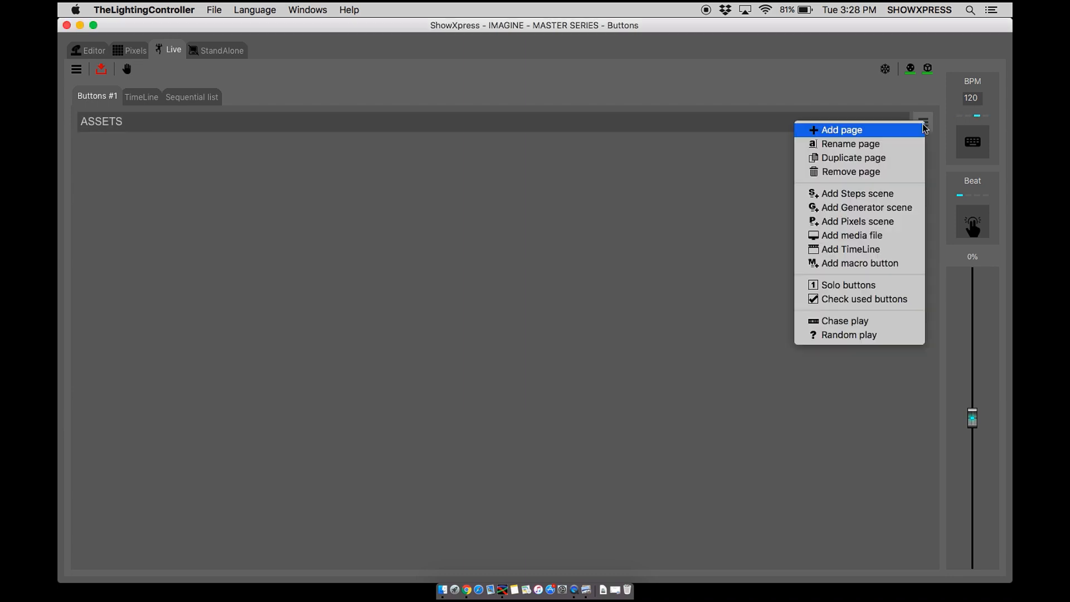
{"action": "left_click", "coordinate": [842, 130]}
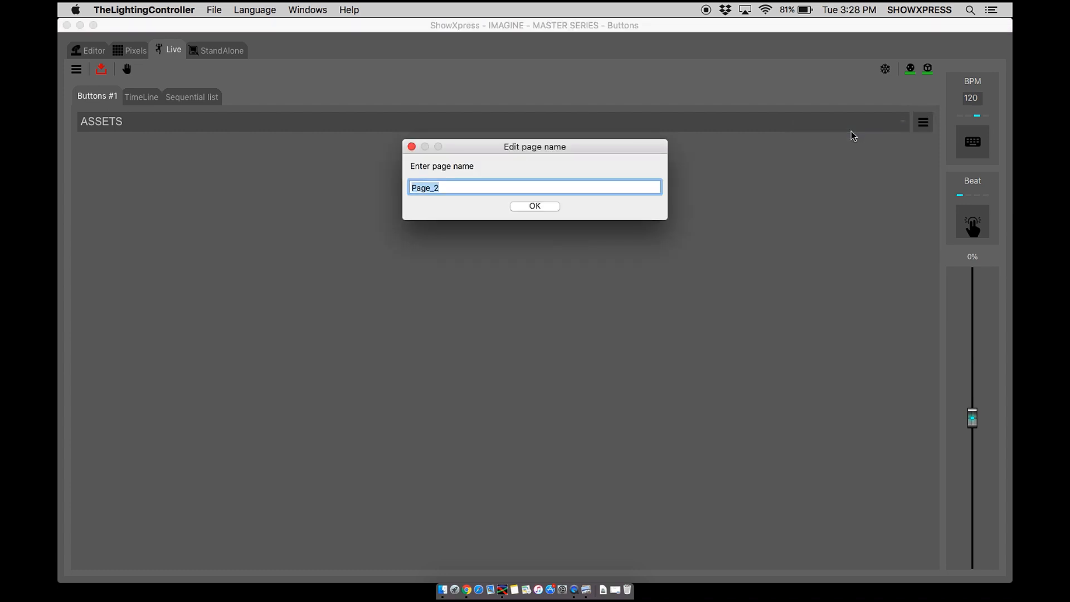
{"action": "type", "text": "BLANK STATIC POSITIONS"}
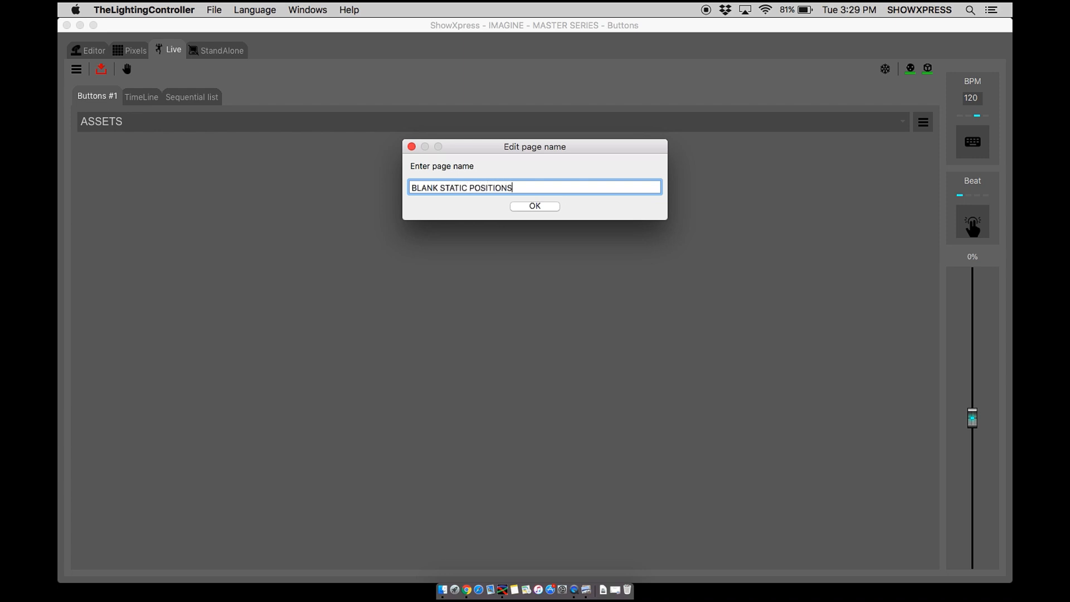
{"action": "key", "text": "Return"}
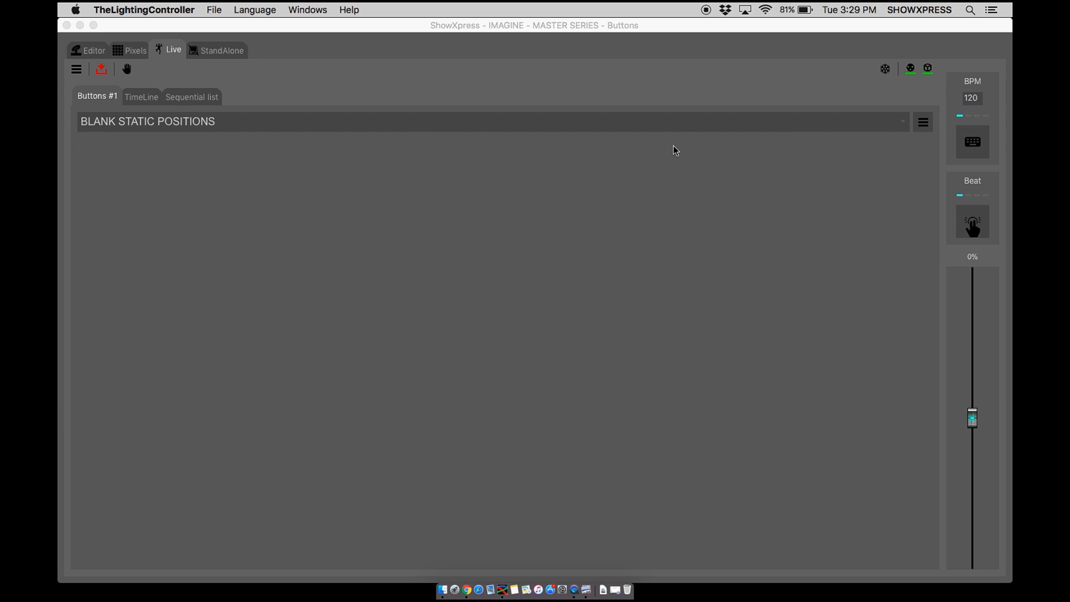
Add a new buttons page named BLANK MOVEMENTS
{"action": "left_click", "coordinate": [921, 126]}
{"action": "left_click", "coordinate": [923, 123]}
{"action": "left_click", "coordinate": [895, 128]}
{"action": "type", "text": "BL"}
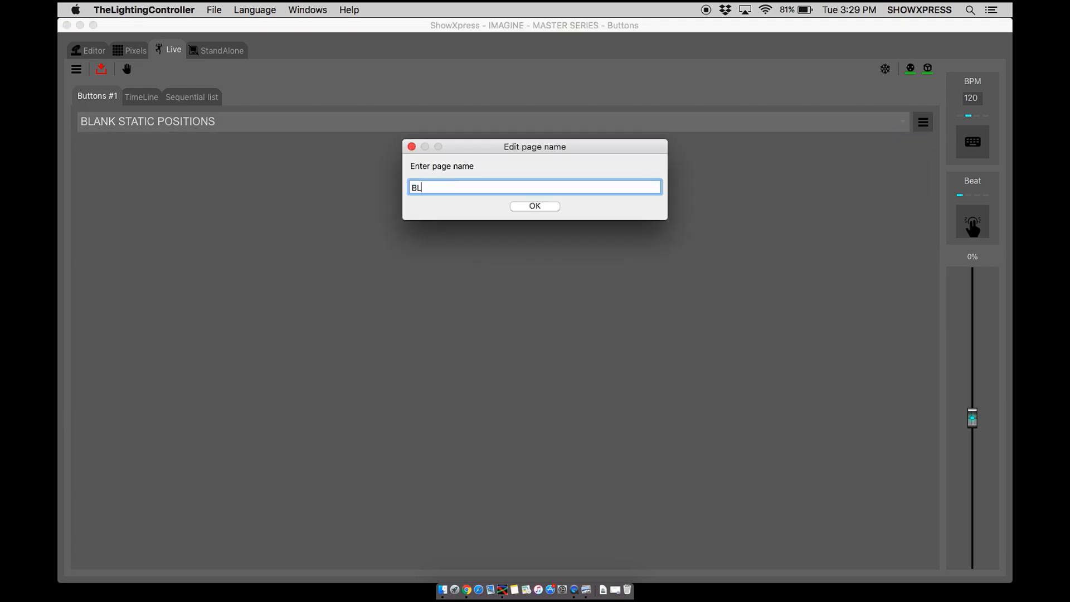
{"action": "type", "text": "ANK MOVEMENTS"}
{"action": "key", "text": "Return"}
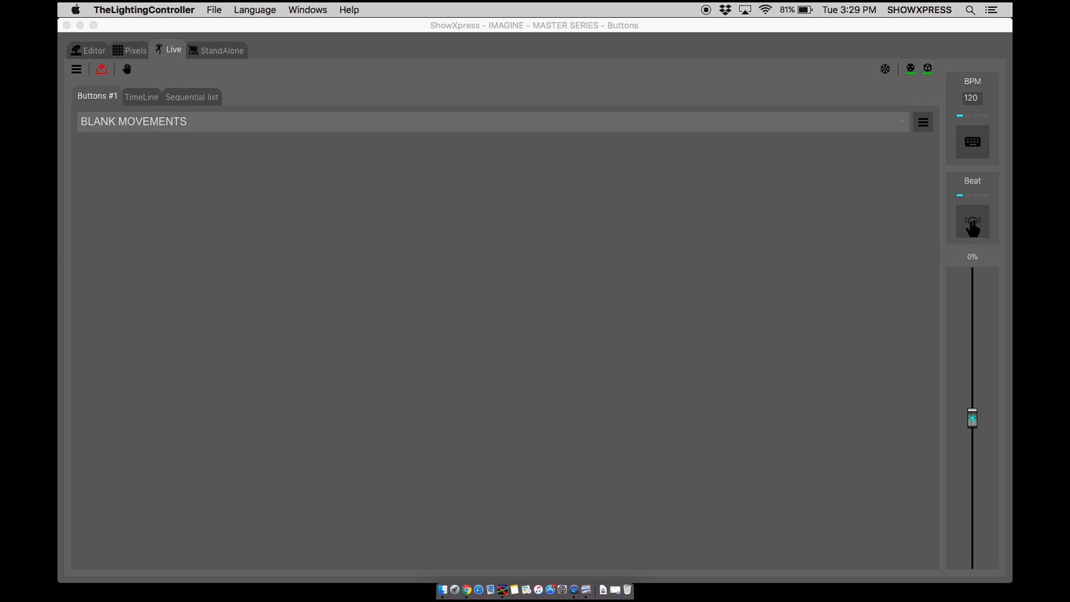
Add a new buttons page named STAGE WASH COLORS
{"action": "left_click", "coordinate": [922, 125]}
{"action": "left_click", "coordinate": [891, 134]}
{"action": "type", "text": "STAGE WASH COLORS"}
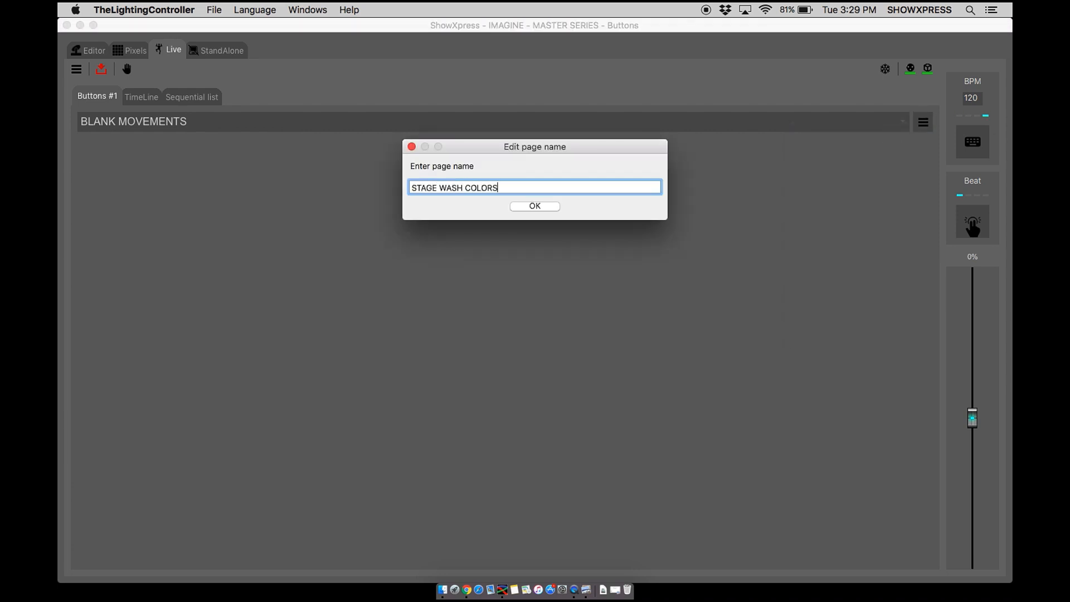
{"action": "key", "text": "Return"}
Add a new buttons page named MOVER COLORS
{"action": "left_click", "coordinate": [923, 122]}
{"action": "left_click", "coordinate": [894, 132]}
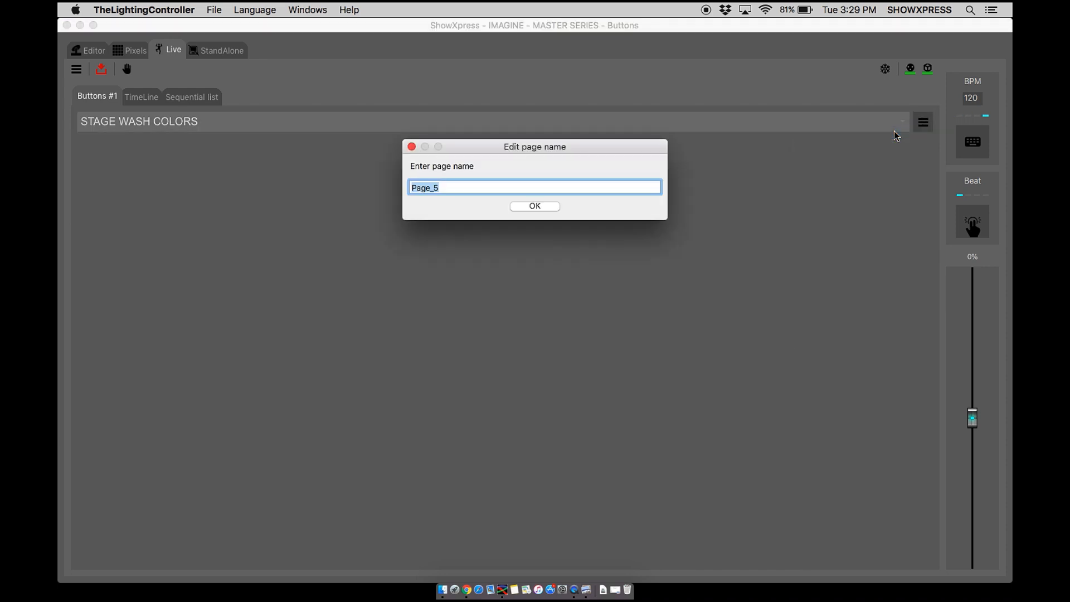
{"action": "type", "text": "MOVER COLORS"}
{"action": "key", "text": "Return"}
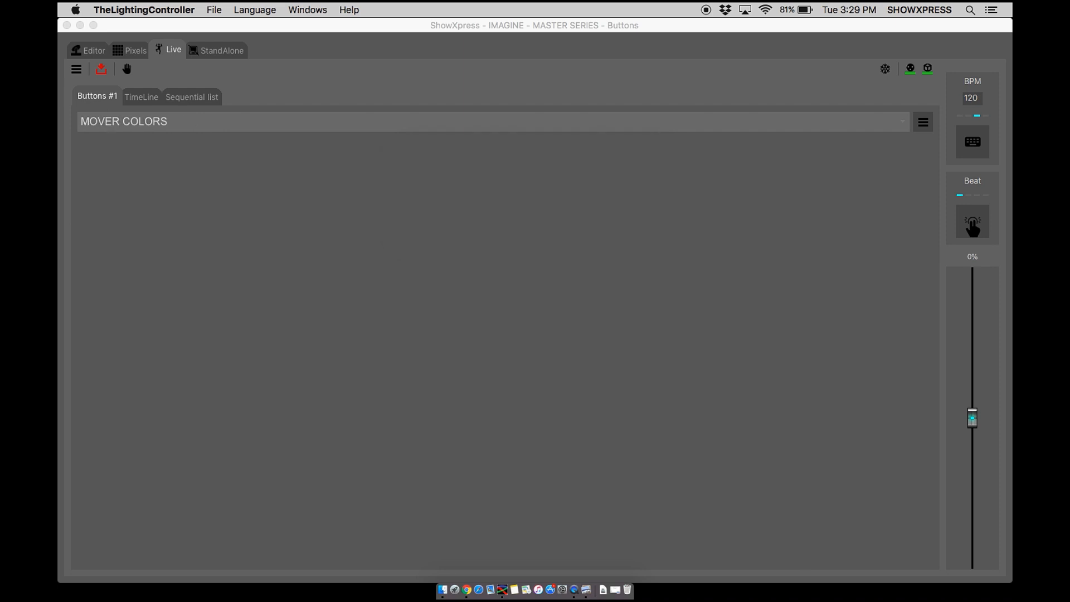
Add a new buttons page named COLORBAND PIX MINIS
{"action": "left_click", "coordinate": [924, 124]}
{"action": "left_click", "coordinate": [925, 127]}
{"action": "left_click", "coordinate": [924, 122]}
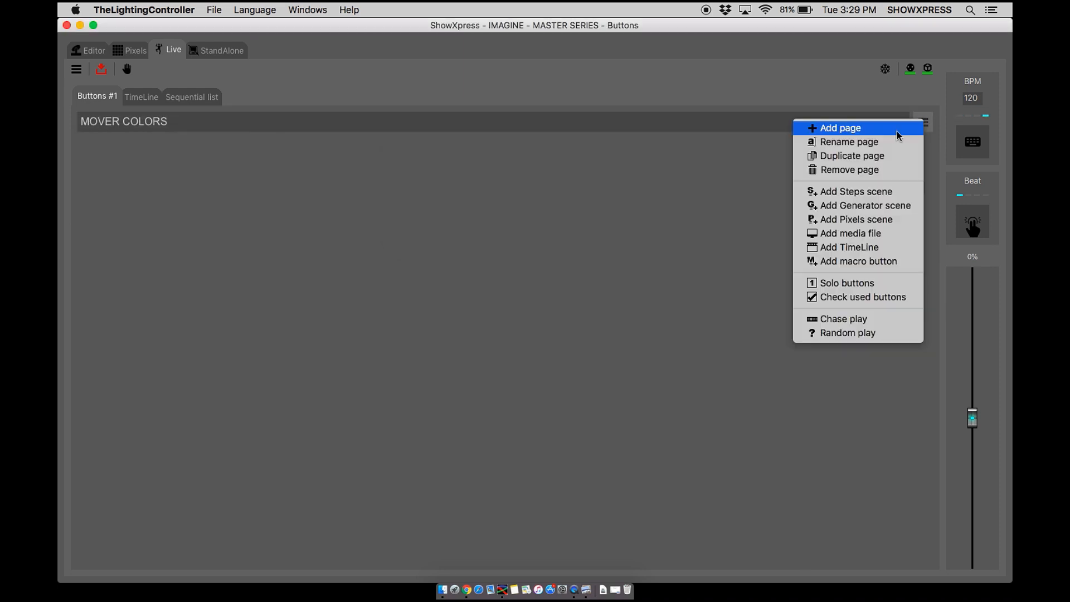
{"action": "left_click", "coordinate": [894, 131]}
{"action": "type", "text": "COLORBAND PIX MINIS"}
{"action": "key", "text": "Return"}
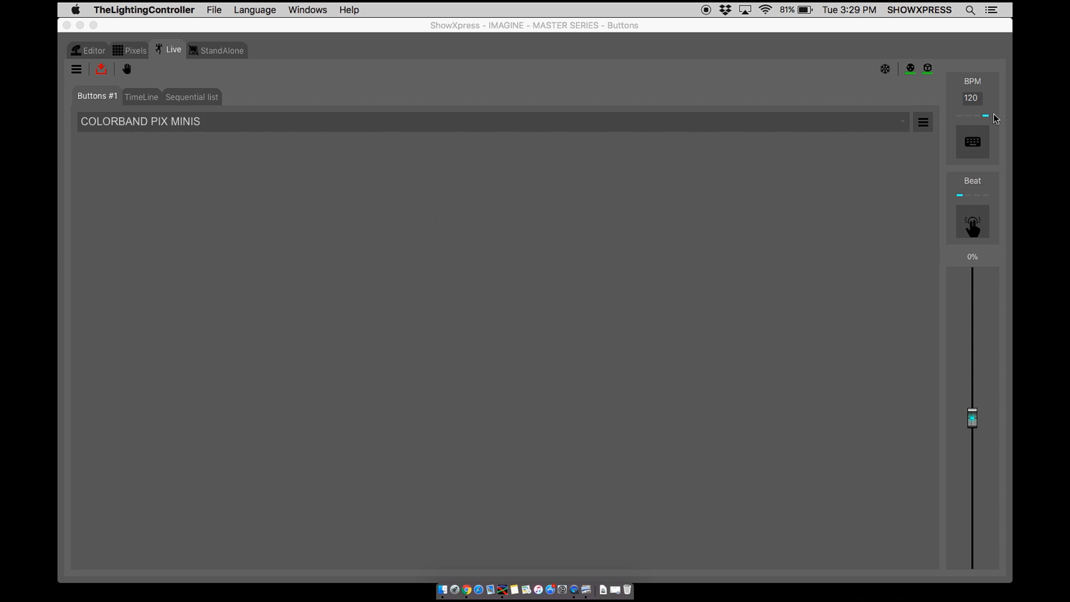
Add a new buttons page named PAR 38
{"action": "left_click", "coordinate": [924, 122]}
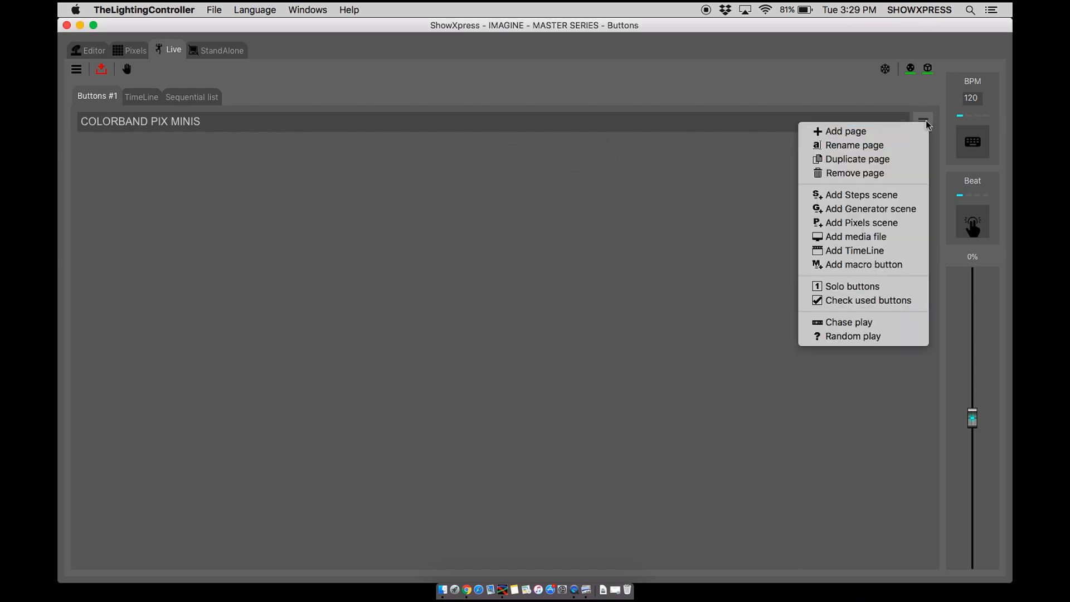
{"action": "left_click", "coordinate": [856, 132]}
{"action": "type", "text": "P"}
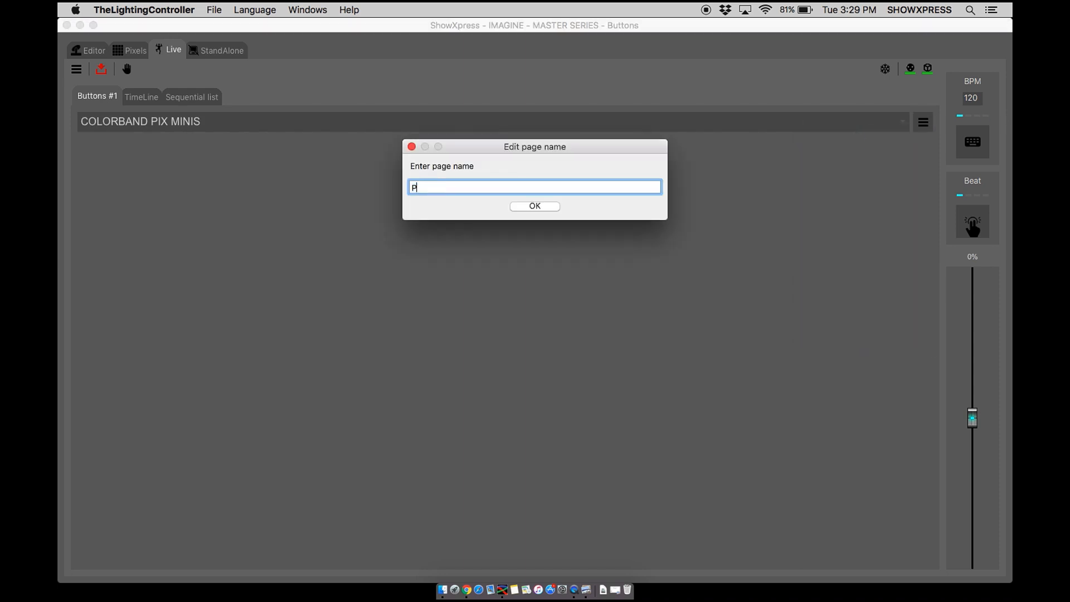
{"action": "type", "text": "AR 38"}
{"action": "key", "text": "Return"}
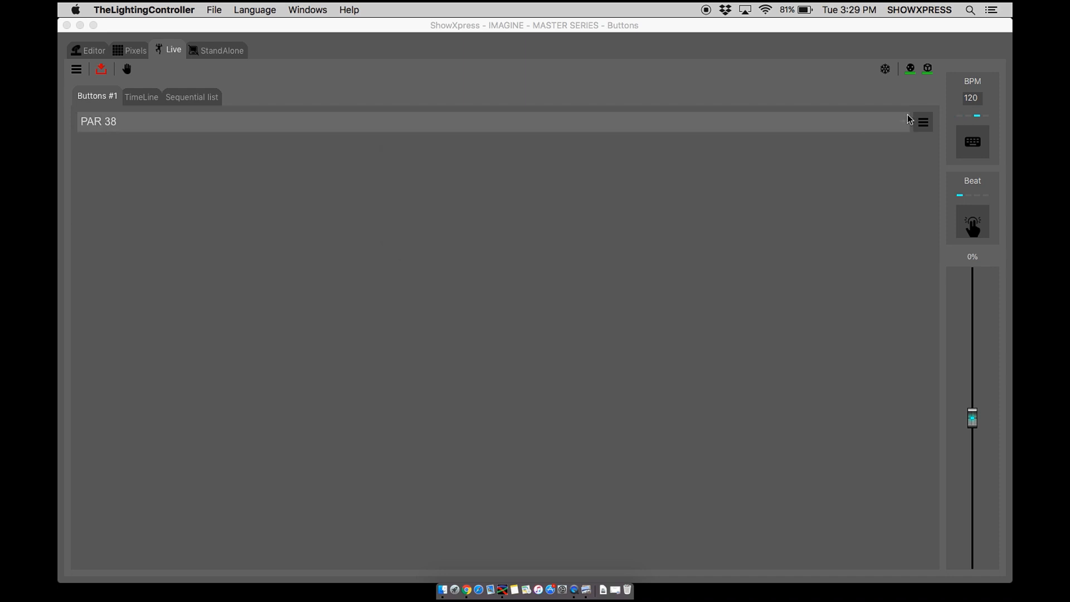
Add a new buttons page named EFFECTS
{"action": "left_click", "coordinate": [923, 123]}
{"action": "left_click", "coordinate": [898, 133]}
{"action": "type", "text": "EFFECTS"}
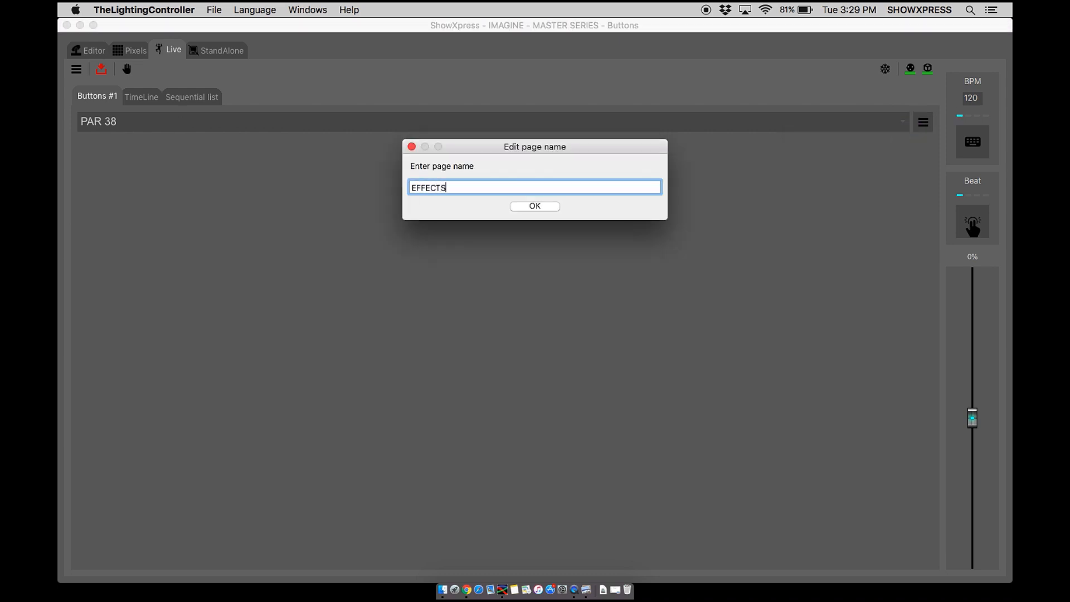
{"action": "key", "text": "Return"}
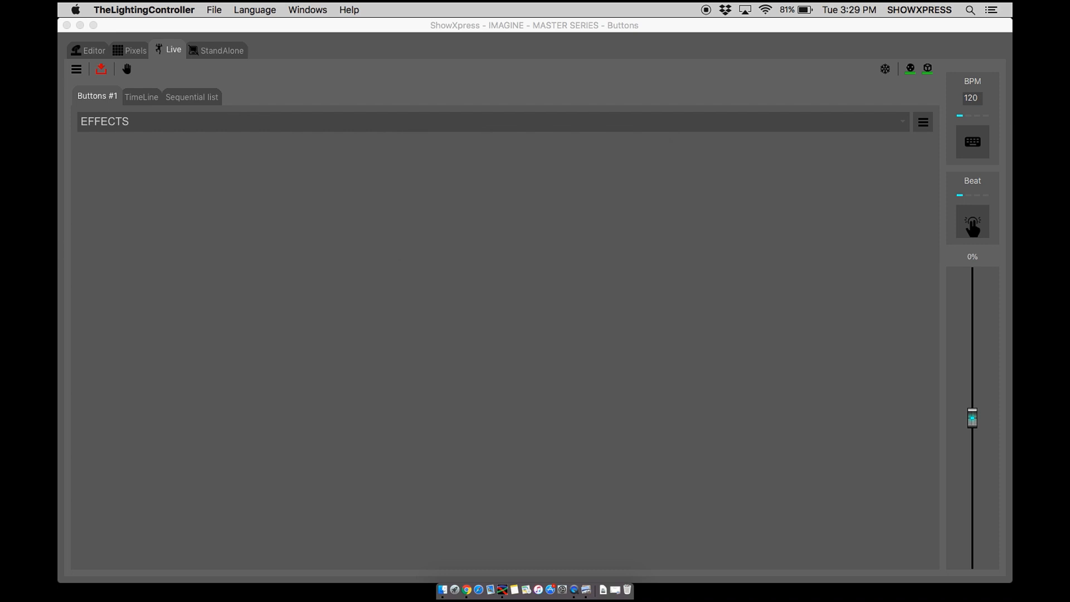
Add a new buttons page named SPOTLIGHT POSITIONS
{"action": "left_click", "coordinate": [923, 123]}
{"action": "left_click", "coordinate": [899, 129]}
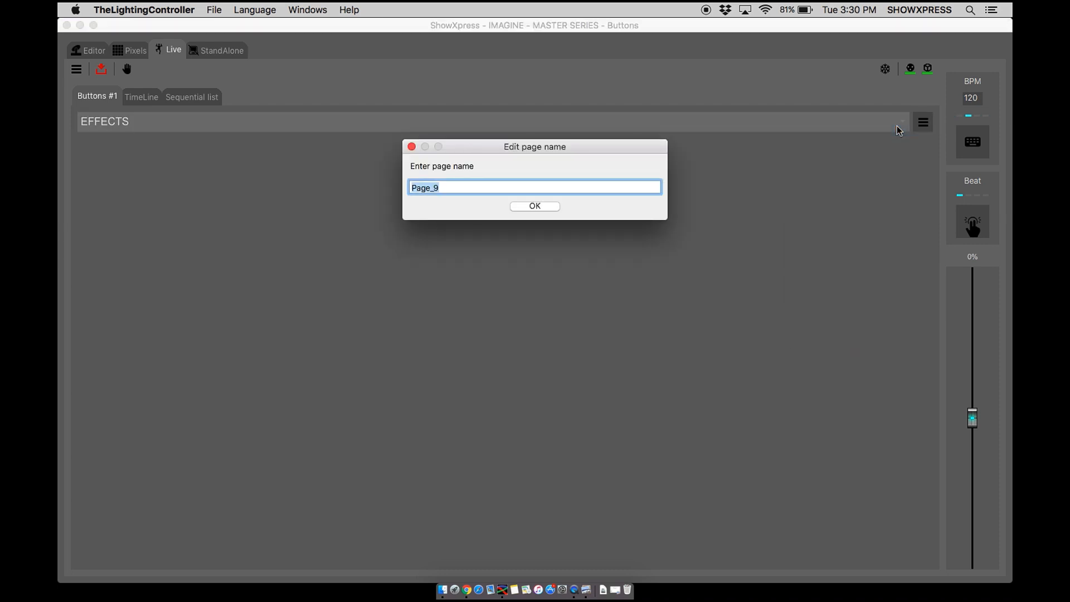
{"action": "type", "text": "SPOTLI"}
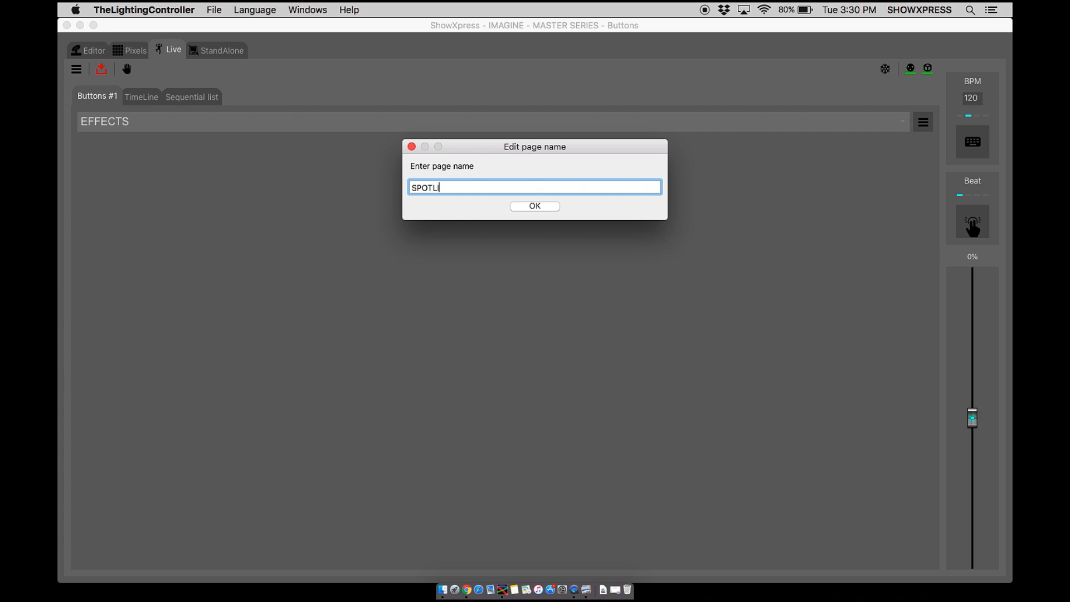
{"action": "type", "text": "GHT POSITIONS"}
{"action": "key", "text": "Return"}
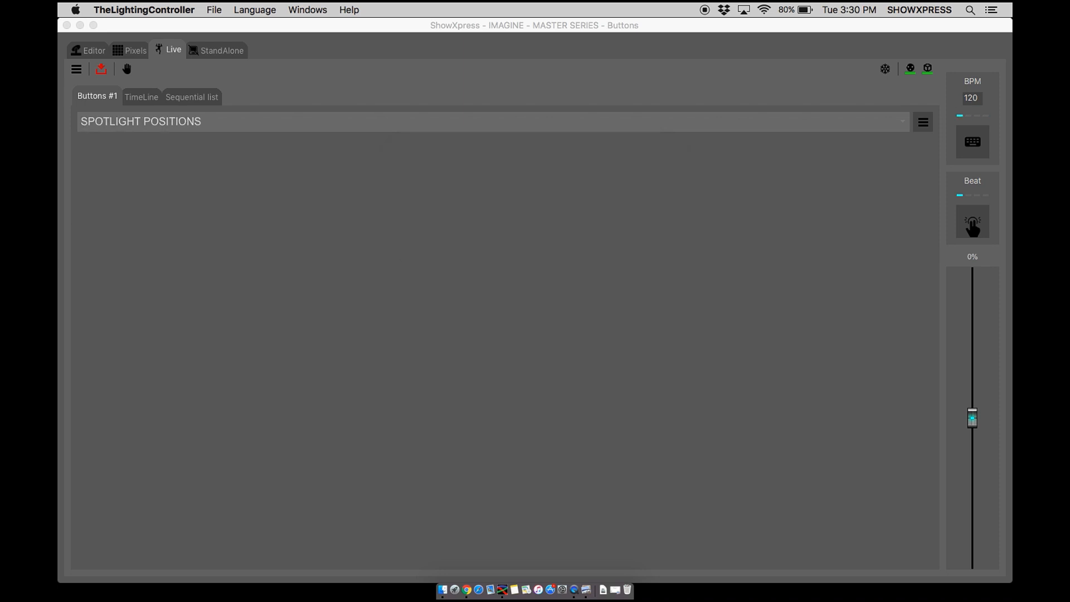
Switch from the SPOTLIGHT POSITIONS page back to the ASSETS page
{"action": "left_click", "coordinate": [902, 124]}
{"action": "left_click", "coordinate": [904, 122]}
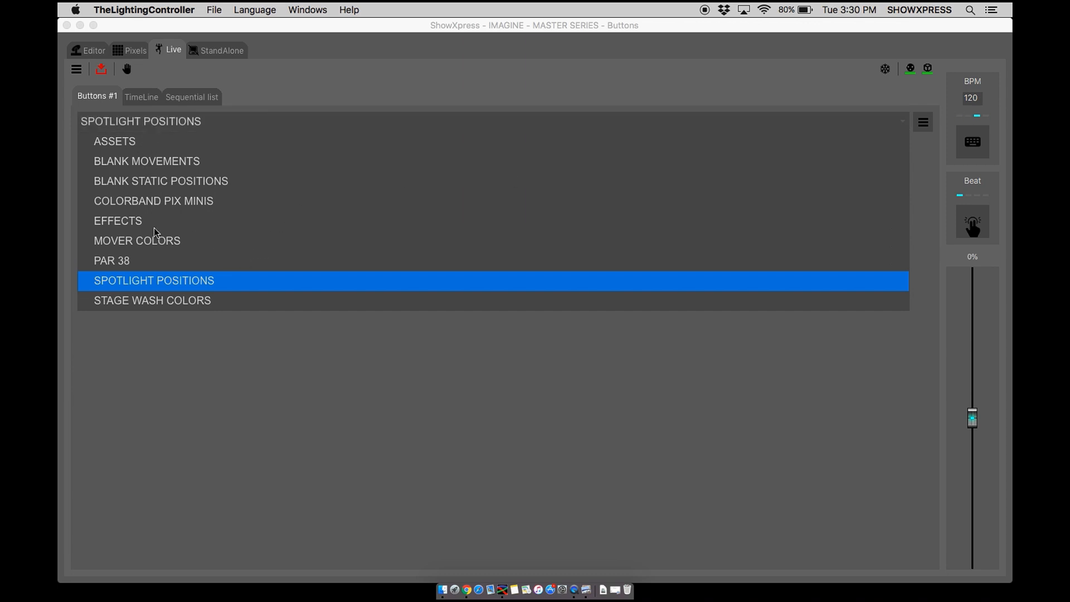
{"action": "left_click", "coordinate": [119, 142]}
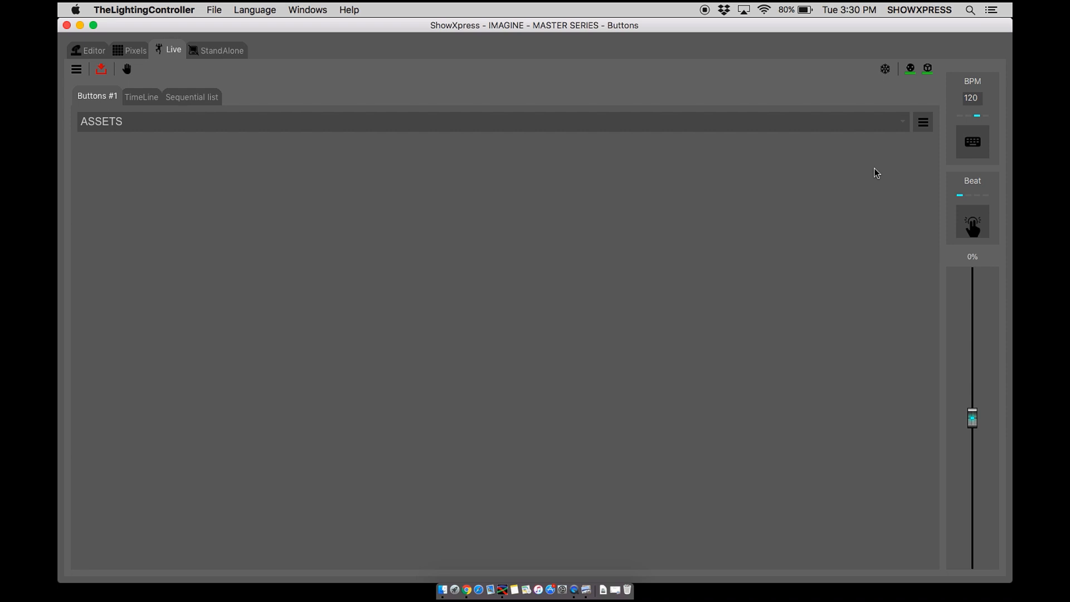
Add the MOVERS_HOMEPOSITION Steps scene to the ASSETS page and activate its button
{"action": "left_click", "coordinate": [925, 125]}
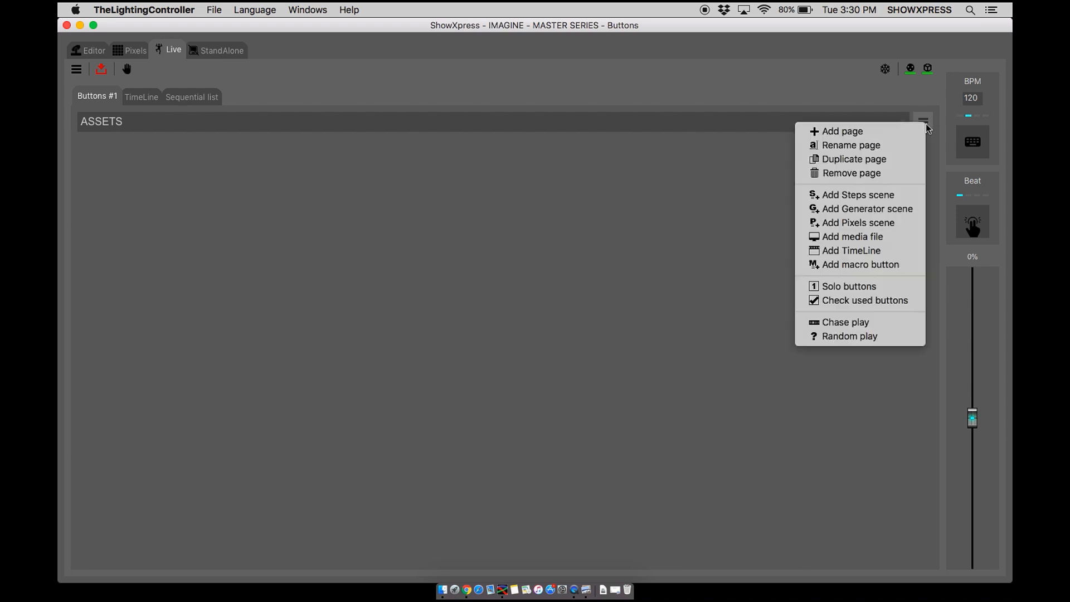
{"action": "left_click", "coordinate": [849, 196]}
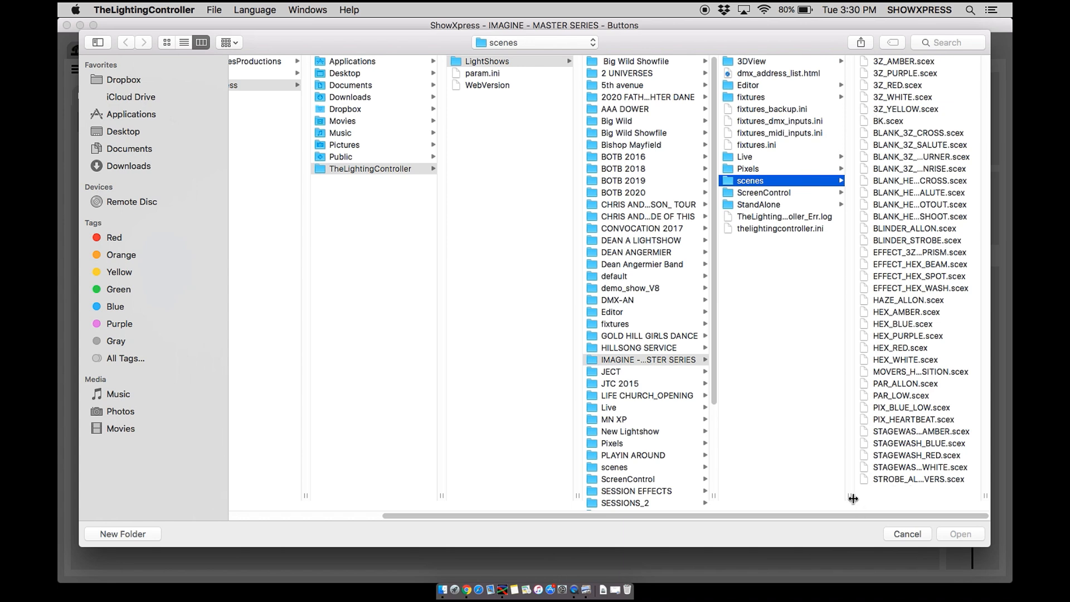
{"action": "left_click_drag", "start_coordinate": [853, 499], "coordinate": [824, 498]}
{"action": "left_click_drag", "start_coordinate": [960, 504], "coordinate": [995, 498]}
{"action": "left_click", "coordinate": [925, 371]}
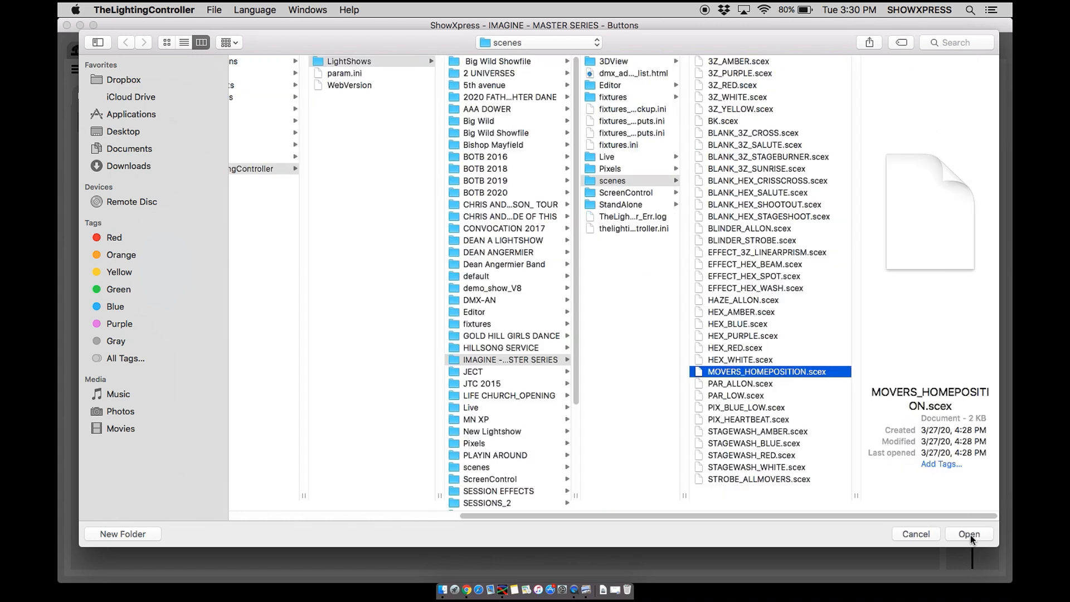
{"action": "left_click", "coordinate": [969, 534]}
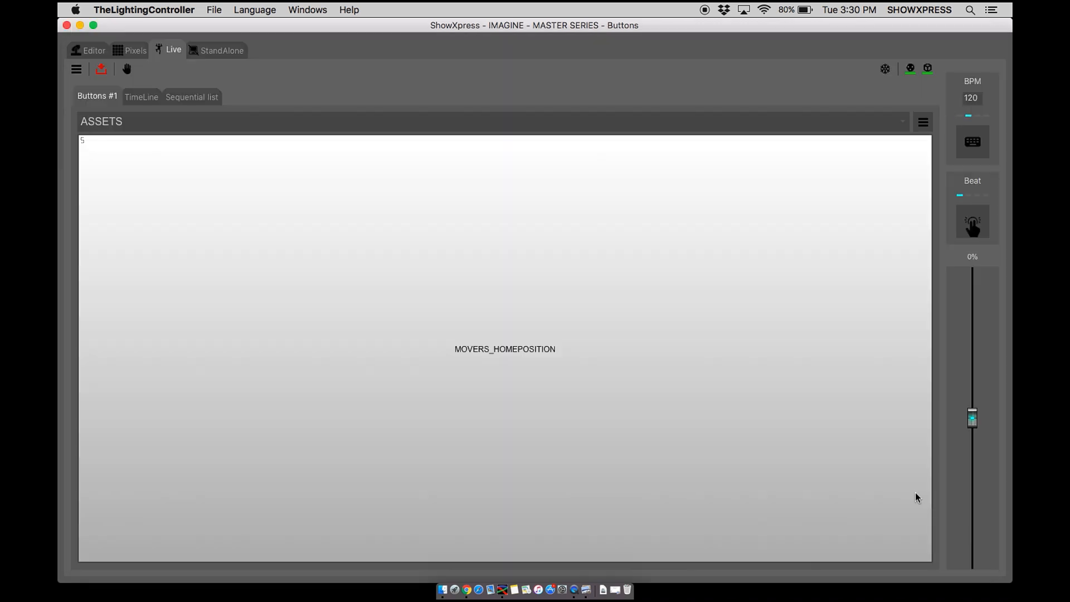
{"action": "left_click", "coordinate": [521, 350]}
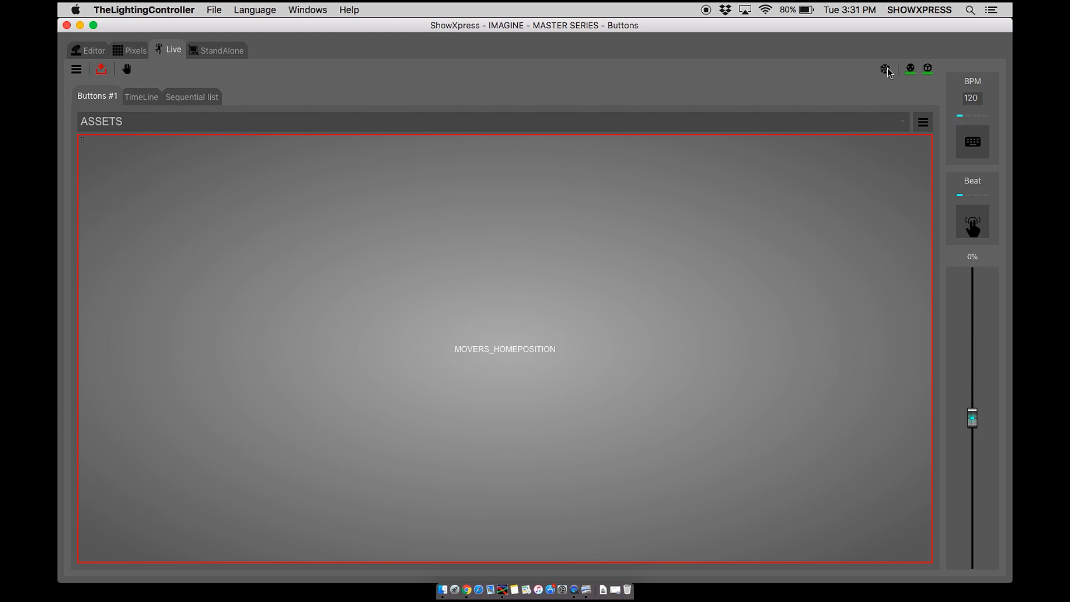
Add the Steps scenes BLINDER_ALLON, BLINDER_STROBE and HAZE_ALLON to the ASSETS page
{"action": "left_click", "coordinate": [922, 122]}
{"action": "left_click", "coordinate": [864, 187]}
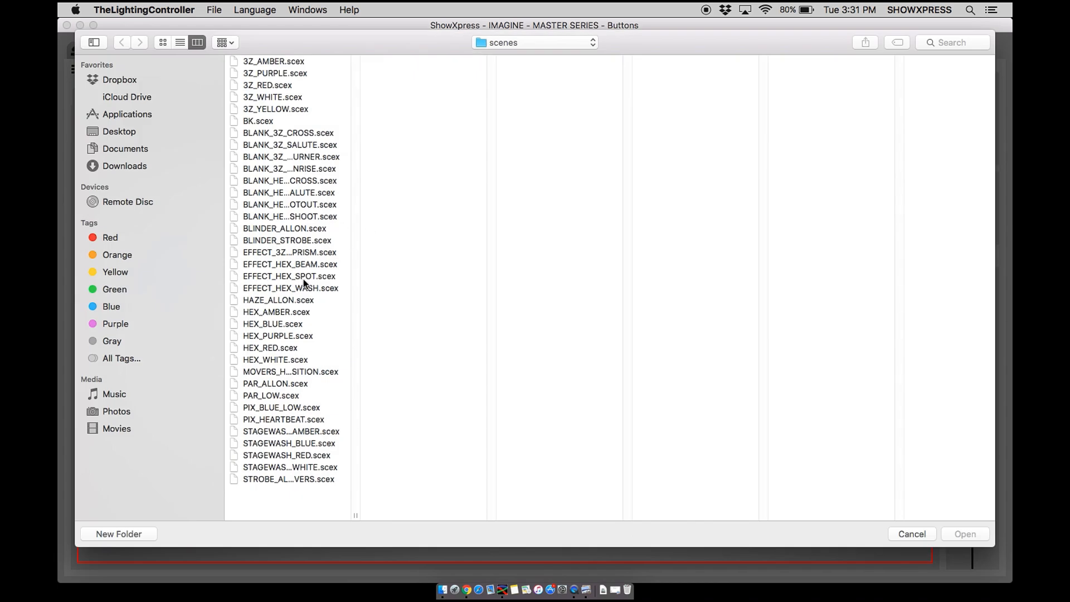
{"action": "left_click", "coordinate": [285, 301]}
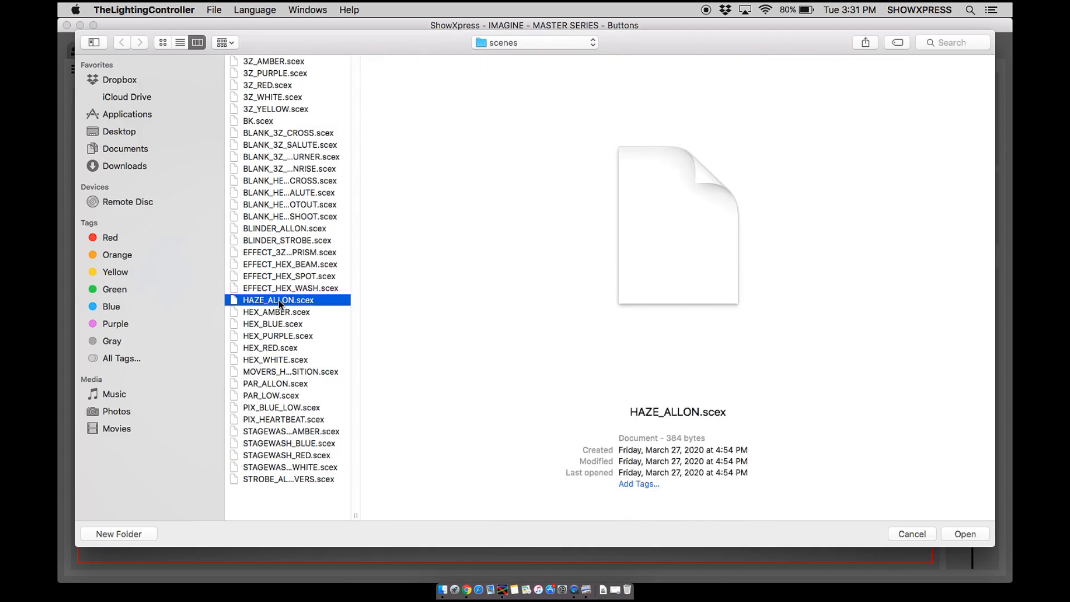
{"action": "left_click", "coordinate": [283, 226], "text": "super"}
{"action": "left_click", "coordinate": [283, 239], "text": "super"}
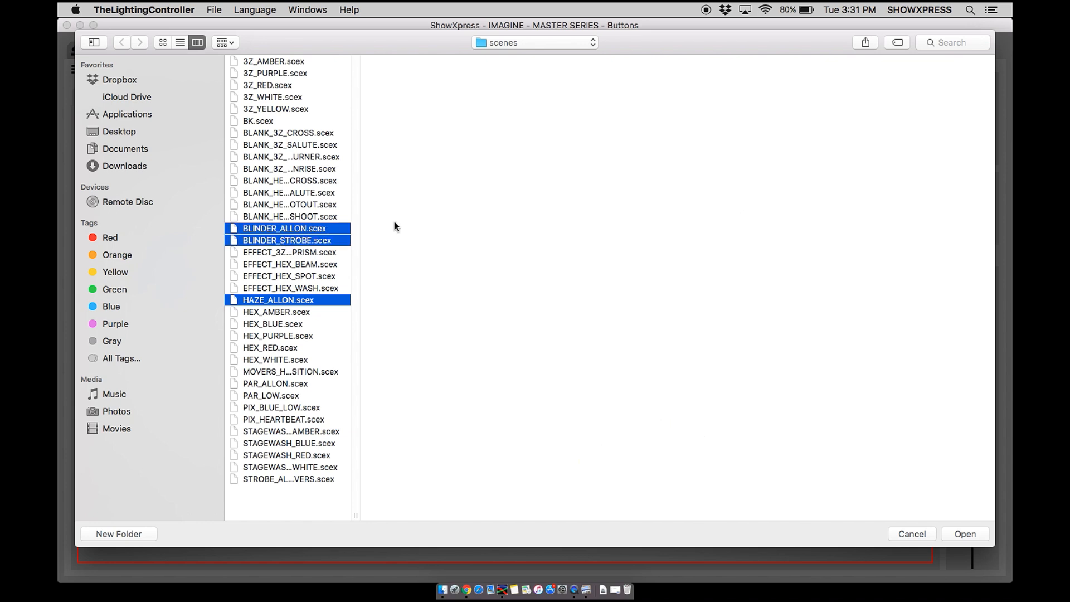
{"action": "left_click", "coordinate": [965, 533]}
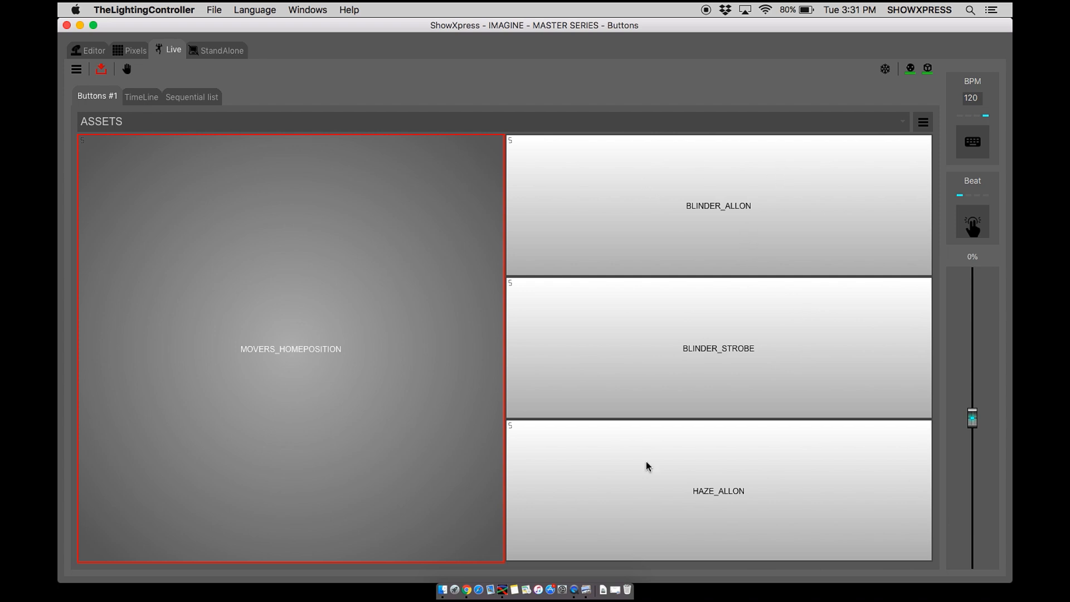
Fill the BLANK MOVEMENTS page with all the Generator scenes from BLANK_3Z_FIGURE8 through BLANK_HEX_VERTICAL
{"action": "left_click", "coordinate": [895, 117]}
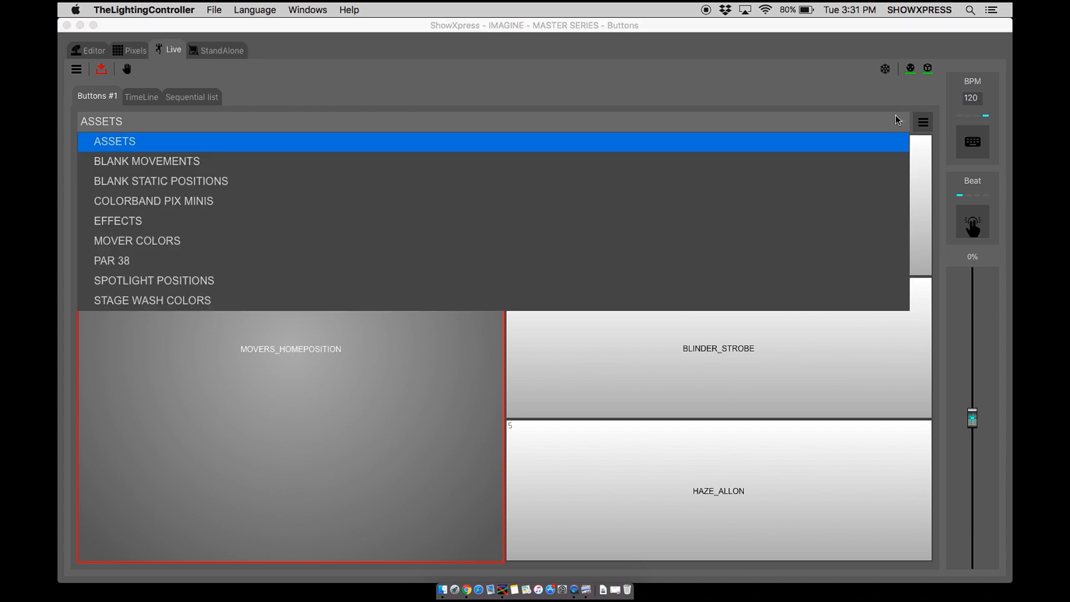
{"action": "left_click", "coordinate": [166, 159]}
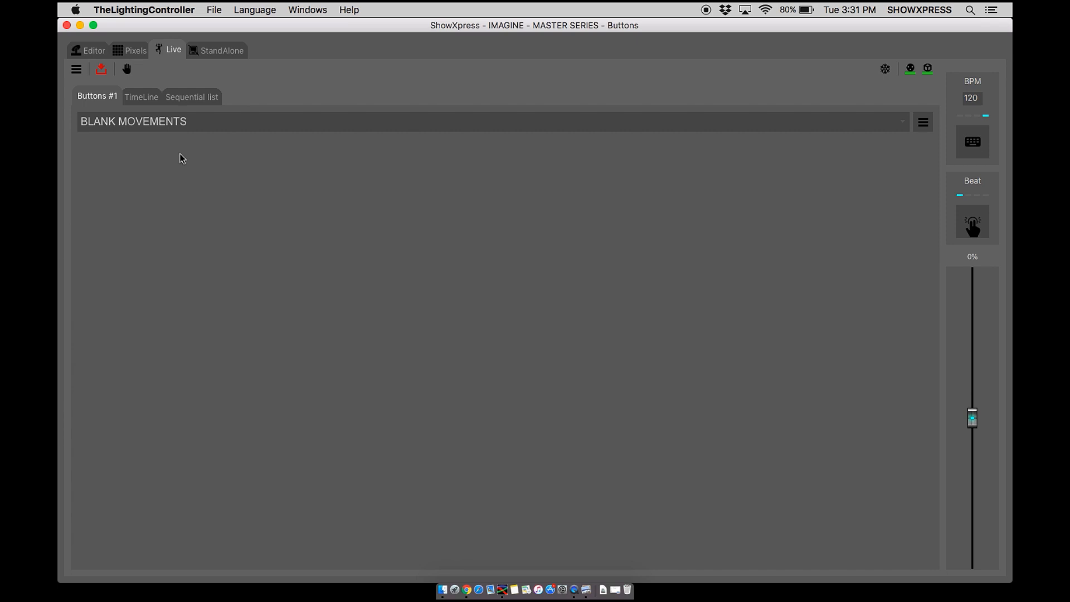
{"action": "left_click", "coordinate": [786, 124]}
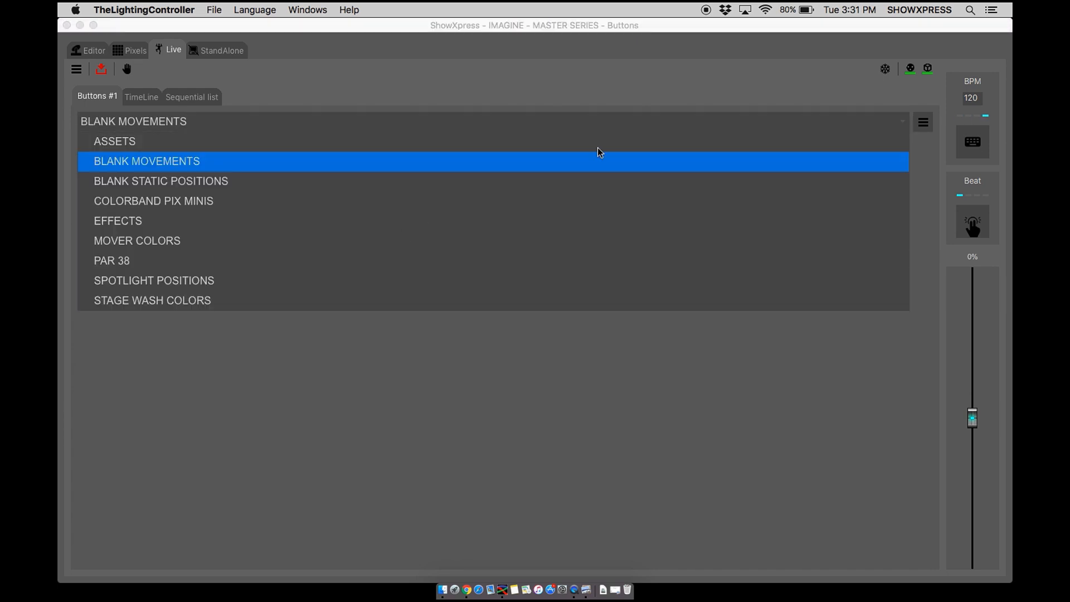
{"action": "left_click", "coordinate": [627, 102]}
{"action": "left_click", "coordinate": [924, 123]}
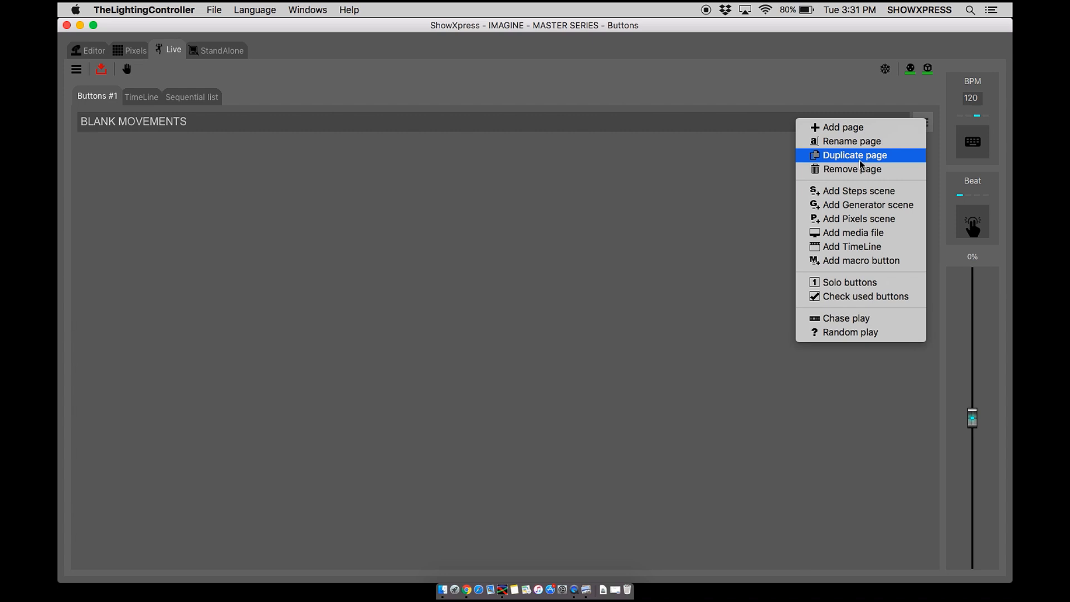
{"action": "left_click", "coordinate": [875, 206]}
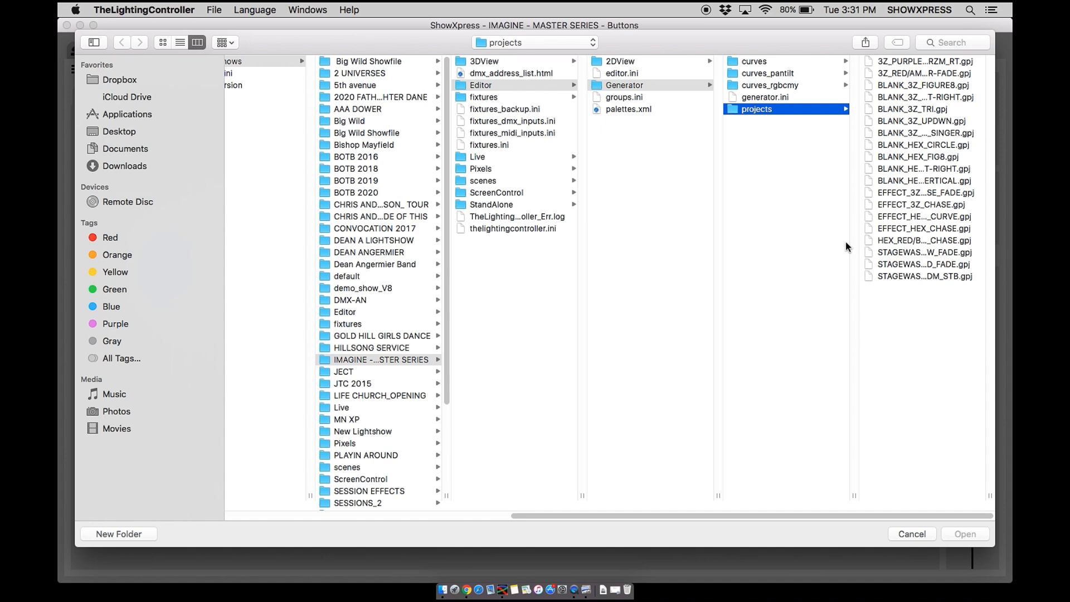
{"action": "left_click_drag", "start_coordinate": [855, 496], "coordinate": [827, 495]}
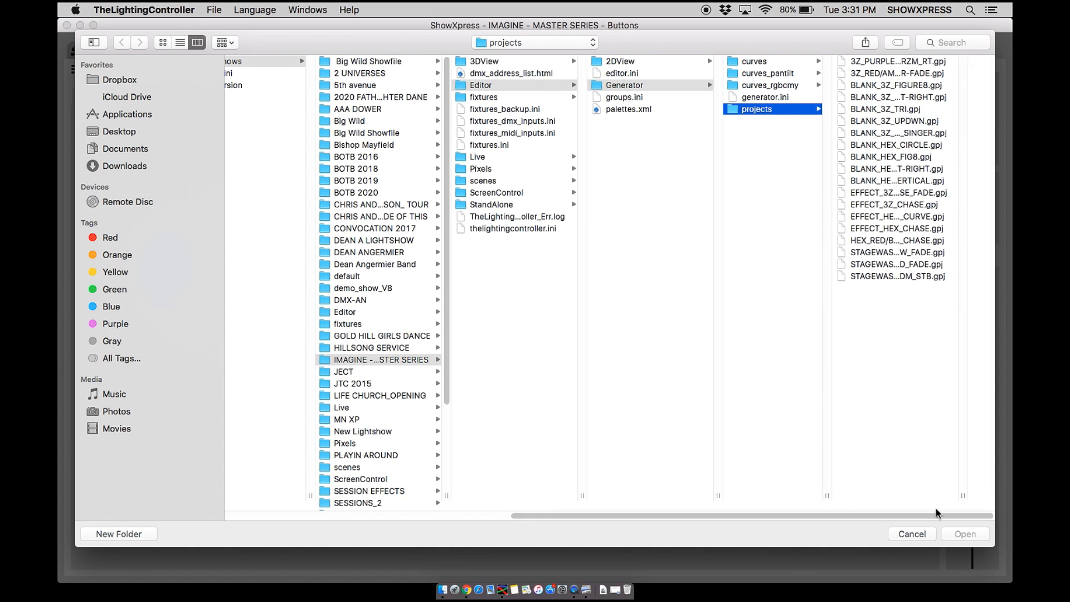
{"action": "left_click_drag", "start_coordinate": [958, 500], "coordinate": [1007, 496]}
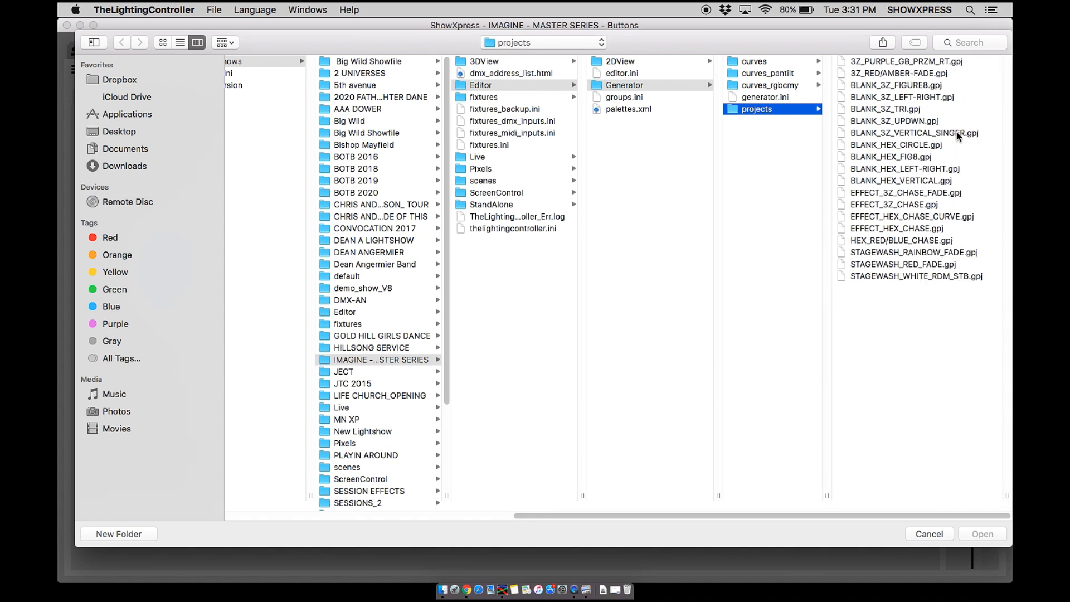
{"action": "left_click", "coordinate": [888, 84]}
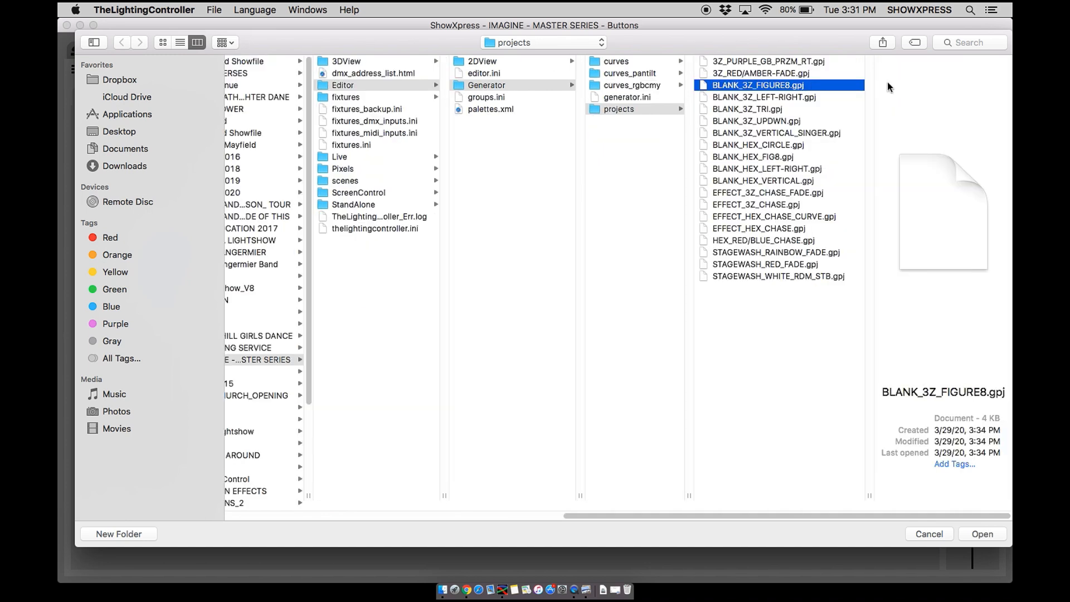
{"action": "left_click", "coordinate": [765, 177], "text": "shift"}
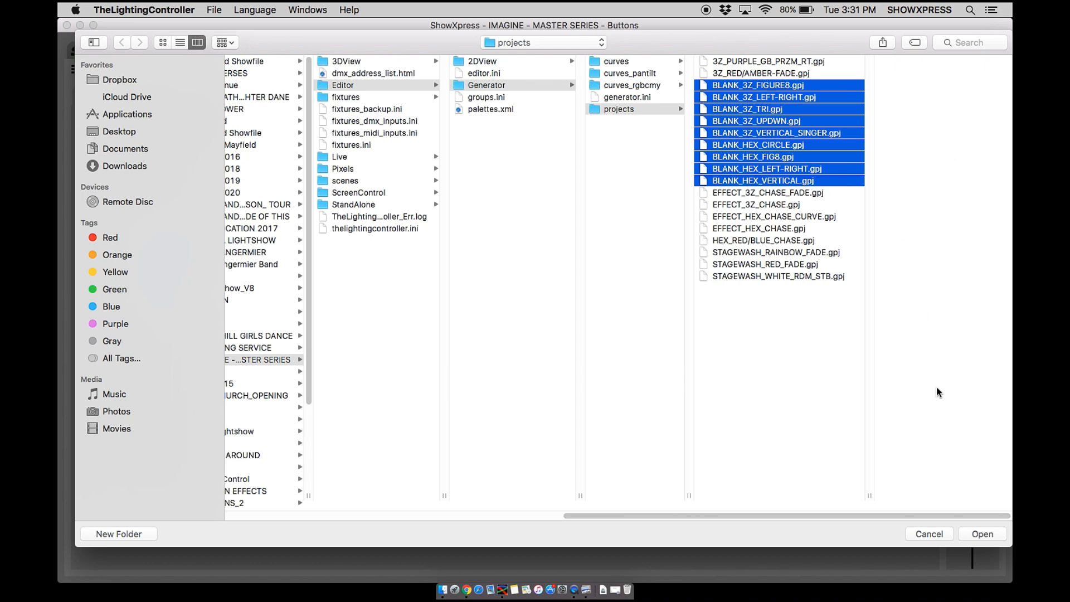
{"action": "left_click", "coordinate": [981, 534]}
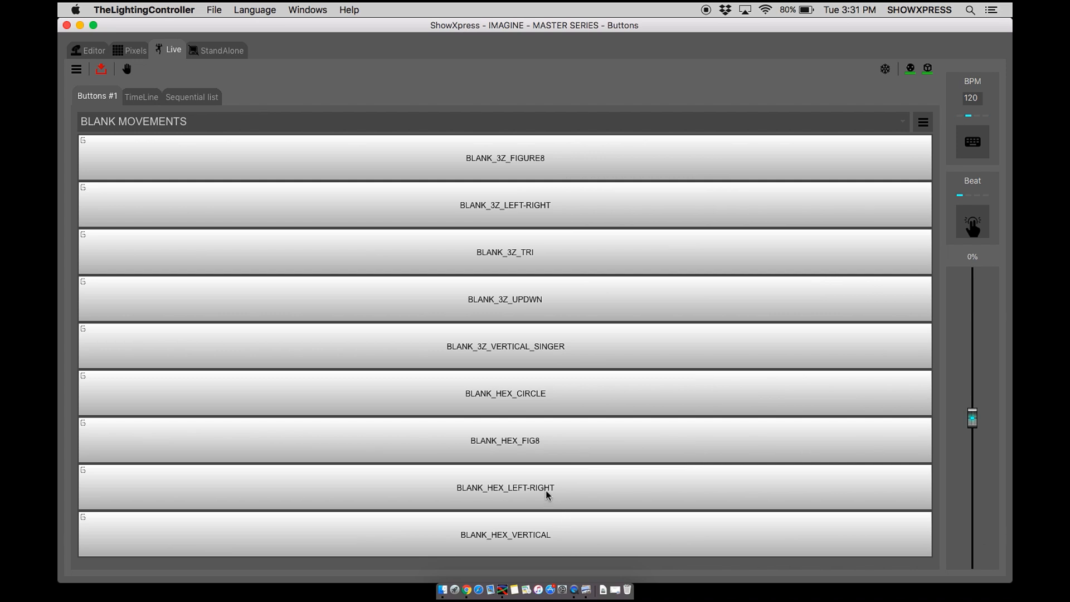
Fill the BLANK STATIC POSITIONS page with all the Steps scenes from BLANK_3Z_CROSS through BLANK_HEX_STAGESHOOT
{"action": "left_click", "coordinate": [560, 126]}
{"action": "left_click", "coordinate": [158, 182]}
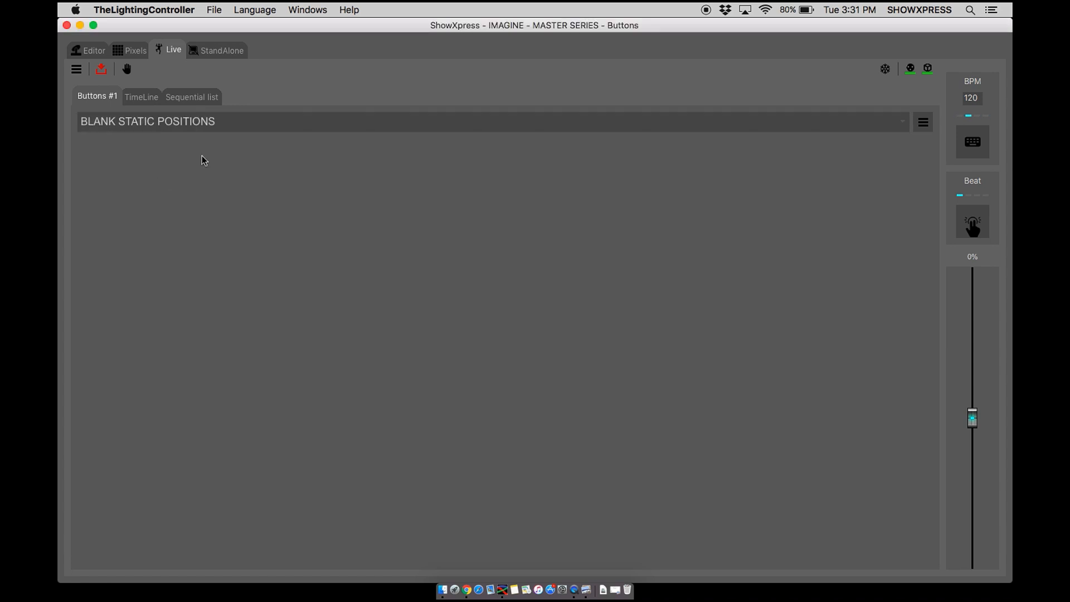
{"action": "left_click", "coordinate": [924, 123]}
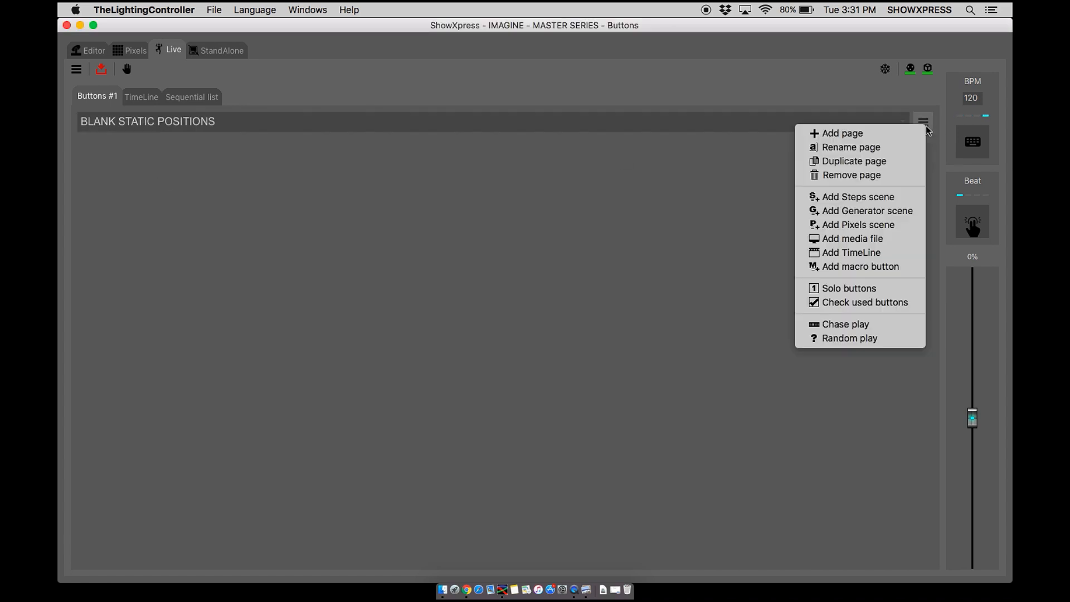
{"action": "left_click", "coordinate": [878, 201]}
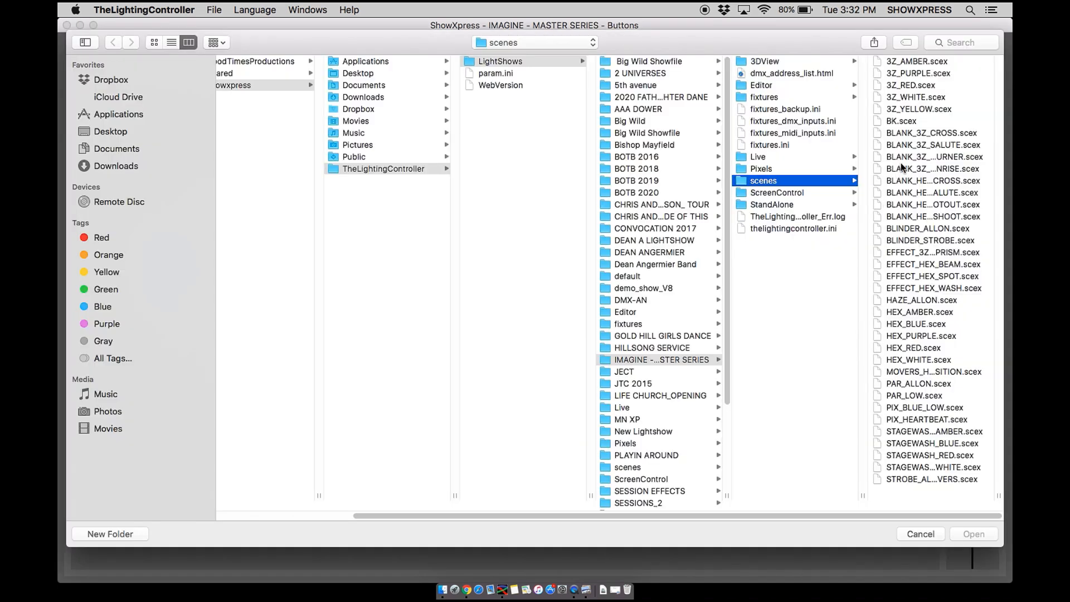
{"action": "left_click", "coordinate": [913, 132]}
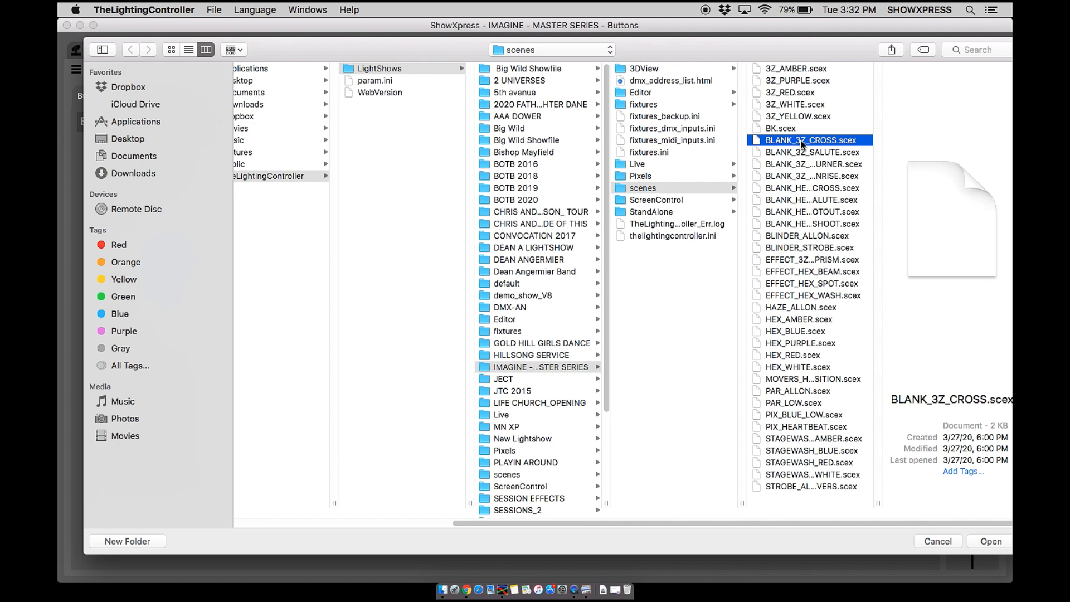
{"action": "left_click", "coordinate": [821, 223], "text": "shift"}
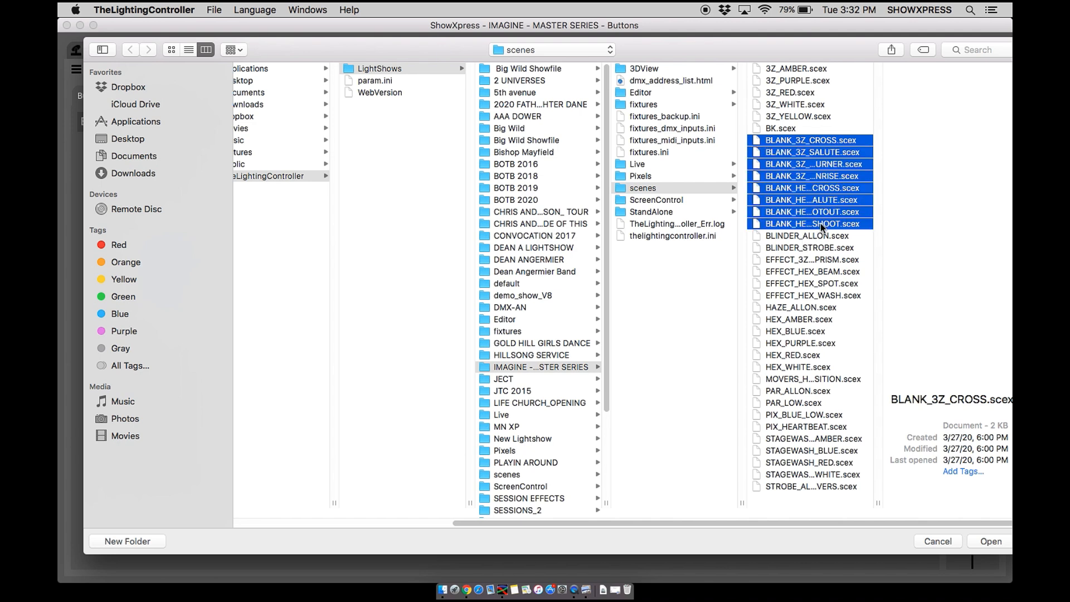
{"action": "left_click", "coordinate": [990, 541]}
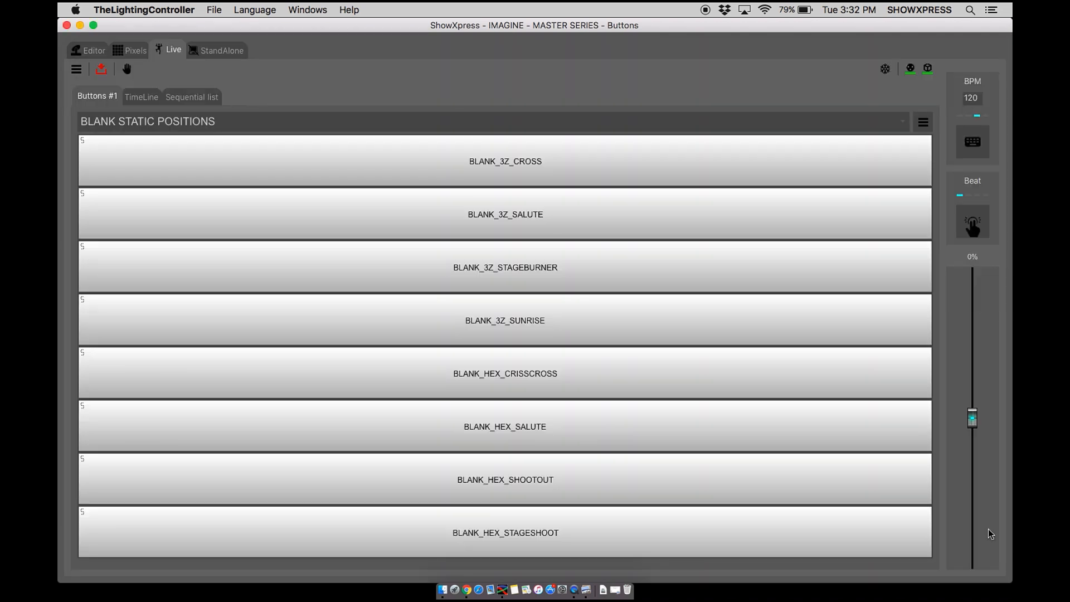
Add the Steps scenes PIX_BLUE_LOW and PIX_HEARTBEAT to the COLORBAND PIX MINIS page
{"action": "left_click", "coordinate": [899, 124]}
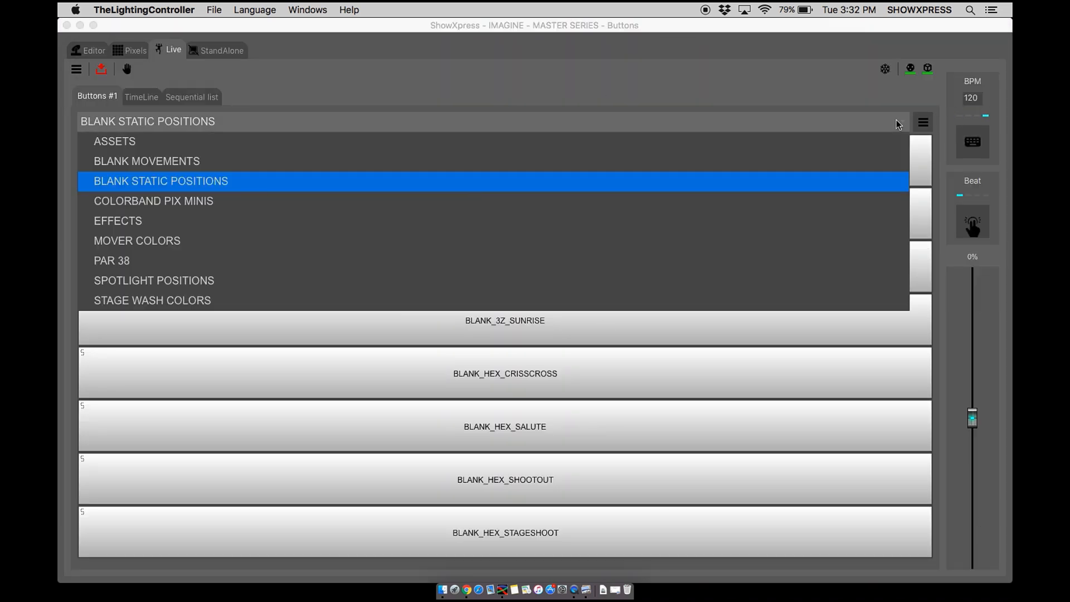
{"action": "left_click", "coordinate": [189, 200]}
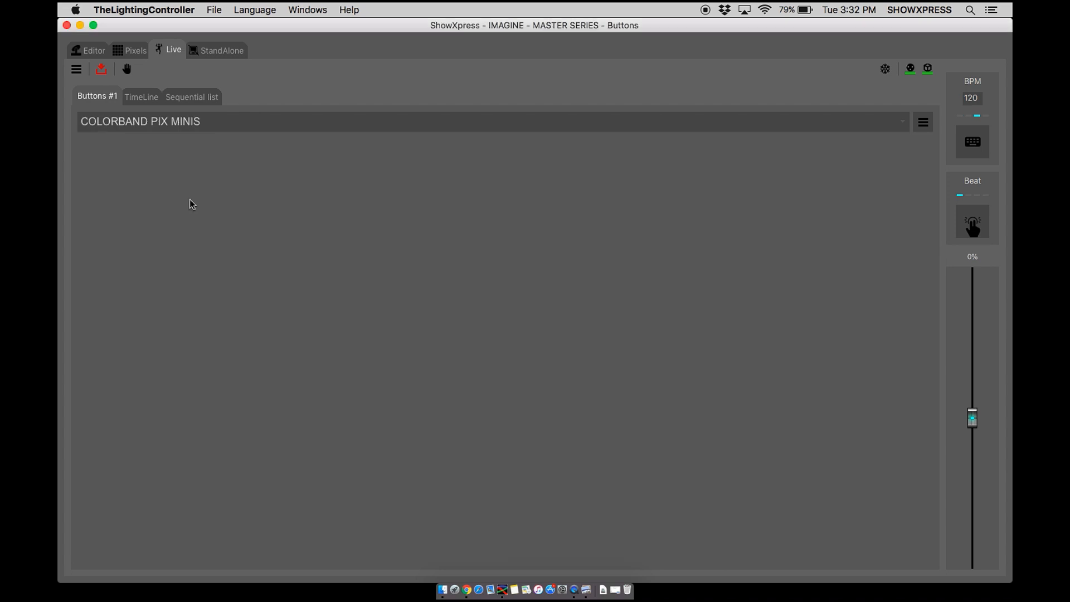
{"action": "left_click", "coordinate": [923, 123]}
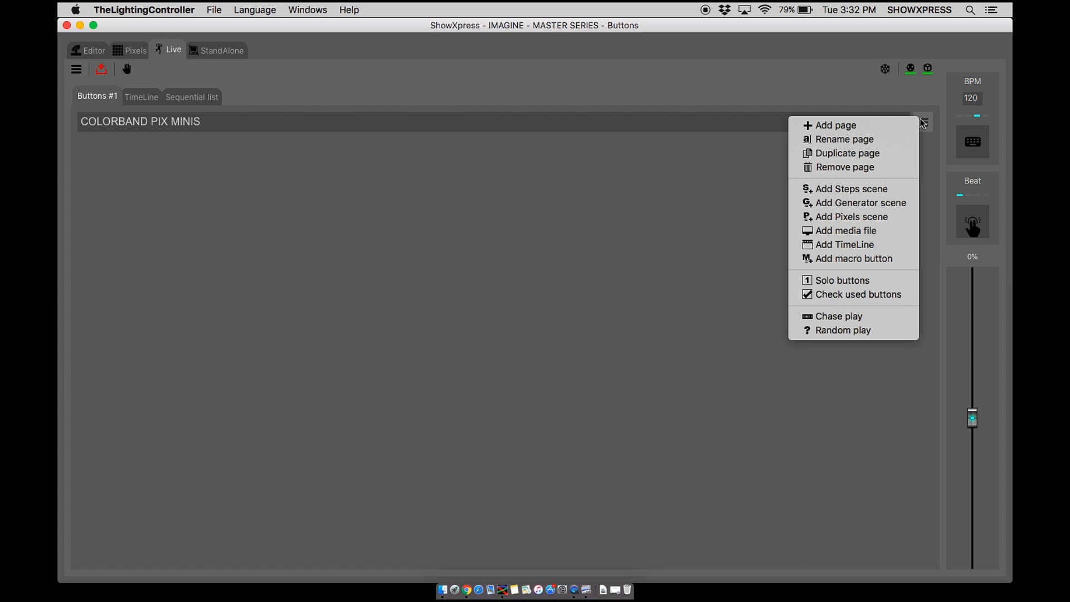
{"action": "left_click", "coordinate": [855, 189]}
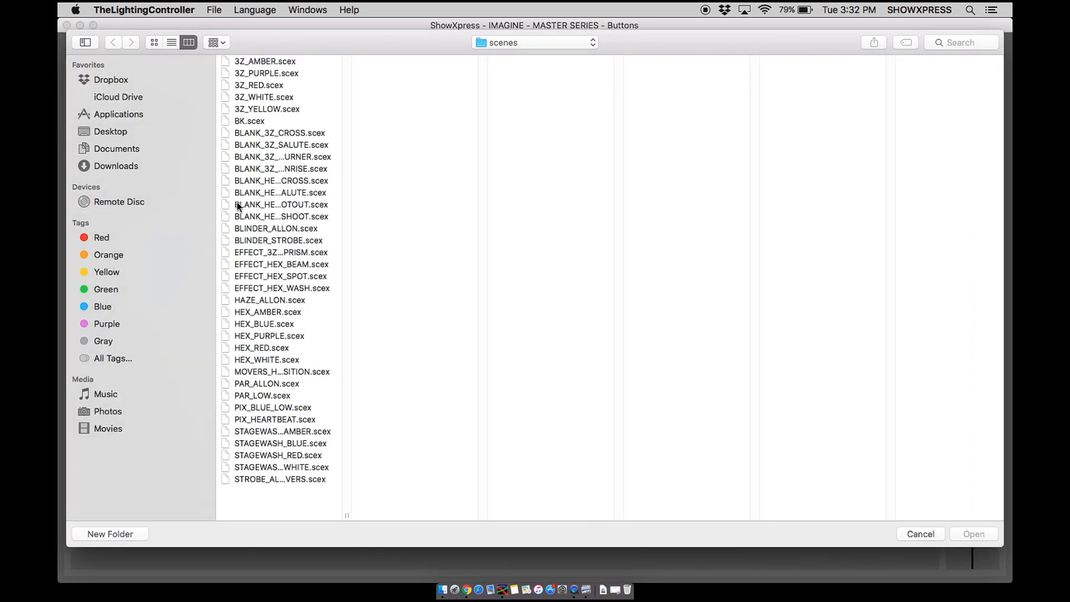
{"action": "left_click", "coordinate": [273, 407]}
{"action": "left_click", "coordinate": [298, 422], "text": "shift"}
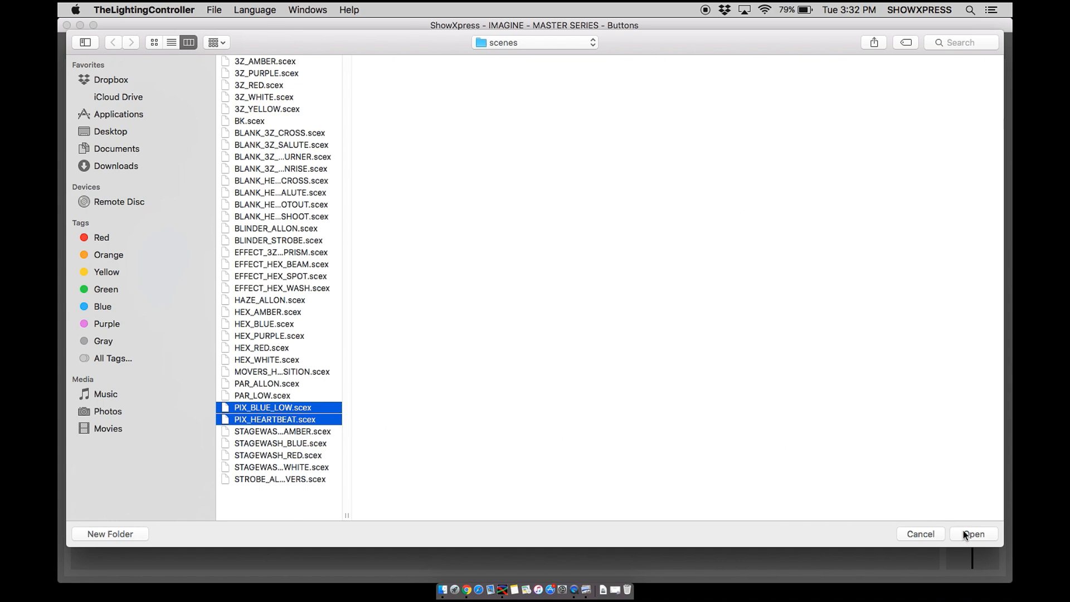
{"action": "left_click", "coordinate": [963, 530]}
Test the PIX_BLUE_LOW and PIX_HEARTBEAT buttons by switching each scene on and off in turn
{"action": "left_click", "coordinate": [621, 275]}
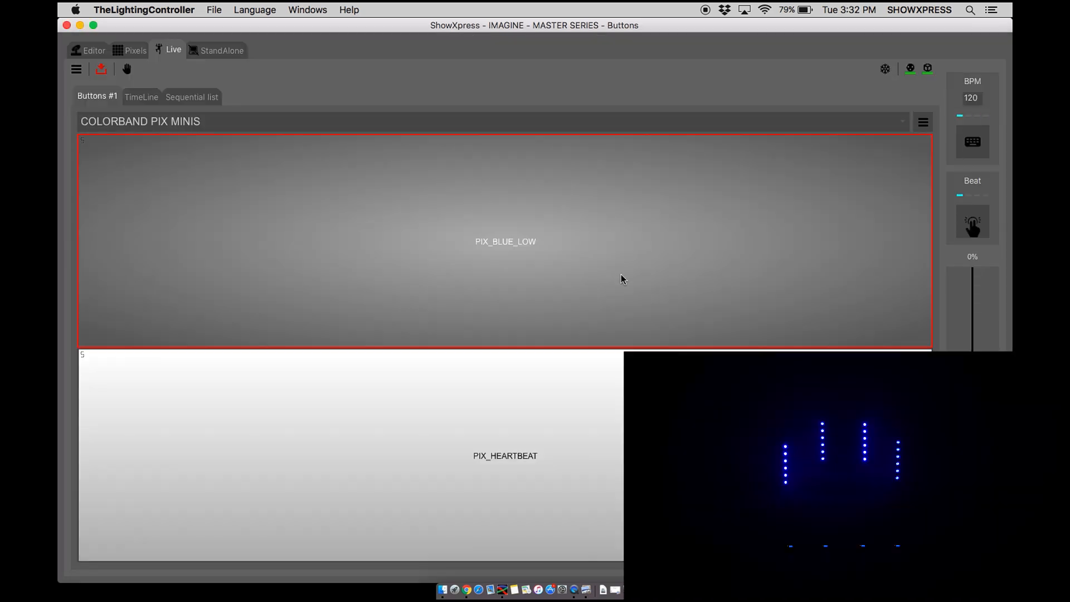
{"action": "left_click", "coordinate": [621, 275]}
{"action": "left_click", "coordinate": [609, 427]}
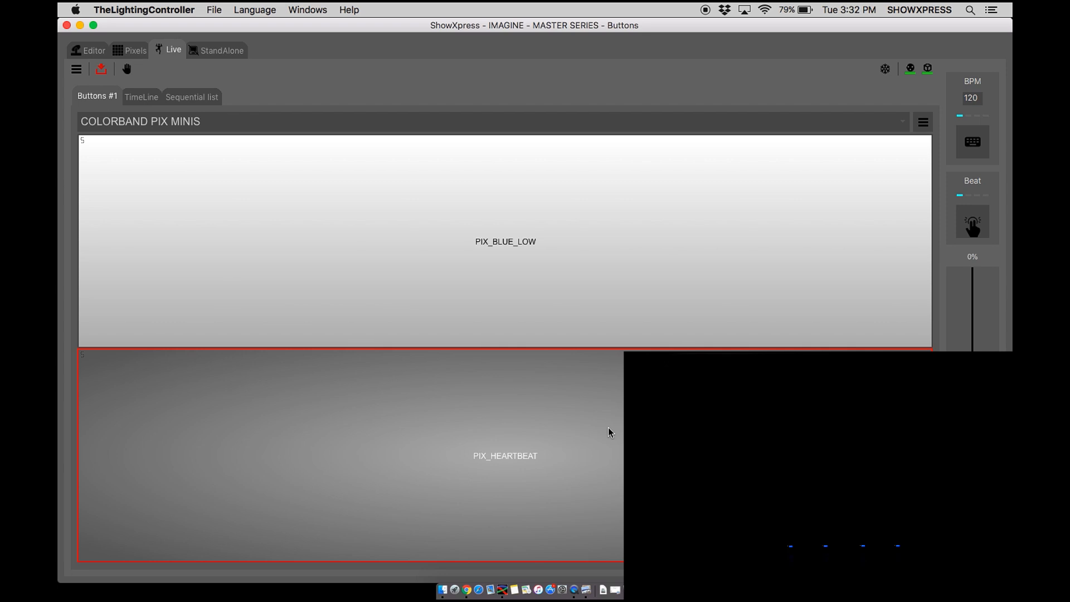
{"action": "left_click", "coordinate": [609, 428]}
Add the Pixels scenes PIX_RED_VERTICAL and PIX_RED/BLUE_BOX to the COLORBAND PIX MINIS page
{"action": "left_click", "coordinate": [924, 122]}
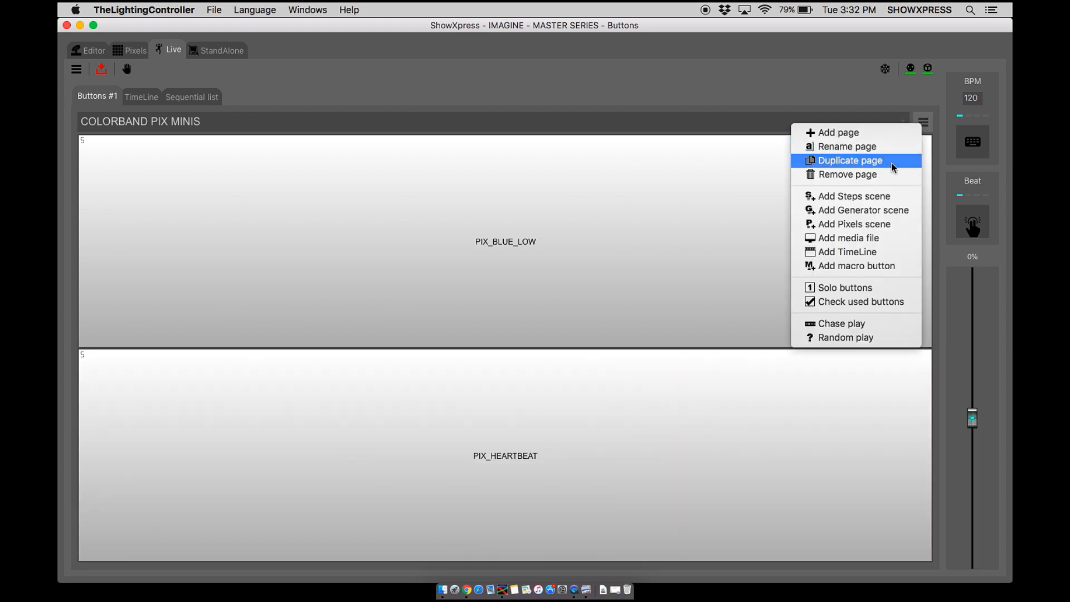
{"action": "left_click", "coordinate": [863, 226]}
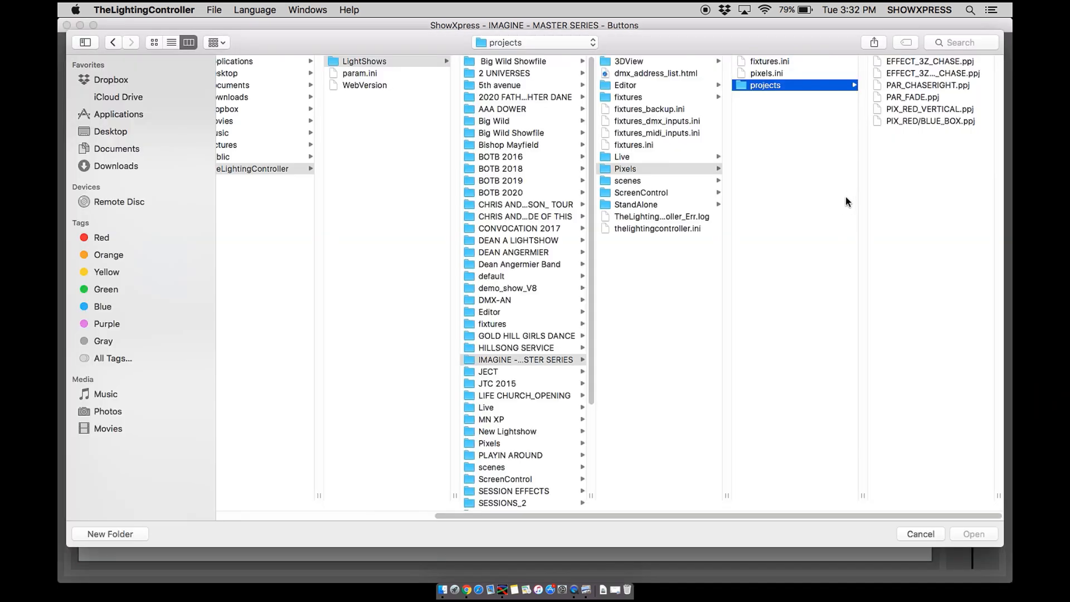
{"action": "left_click", "coordinate": [919, 108]}
{"action": "left_click", "coordinate": [776, 118], "text": "shift"}
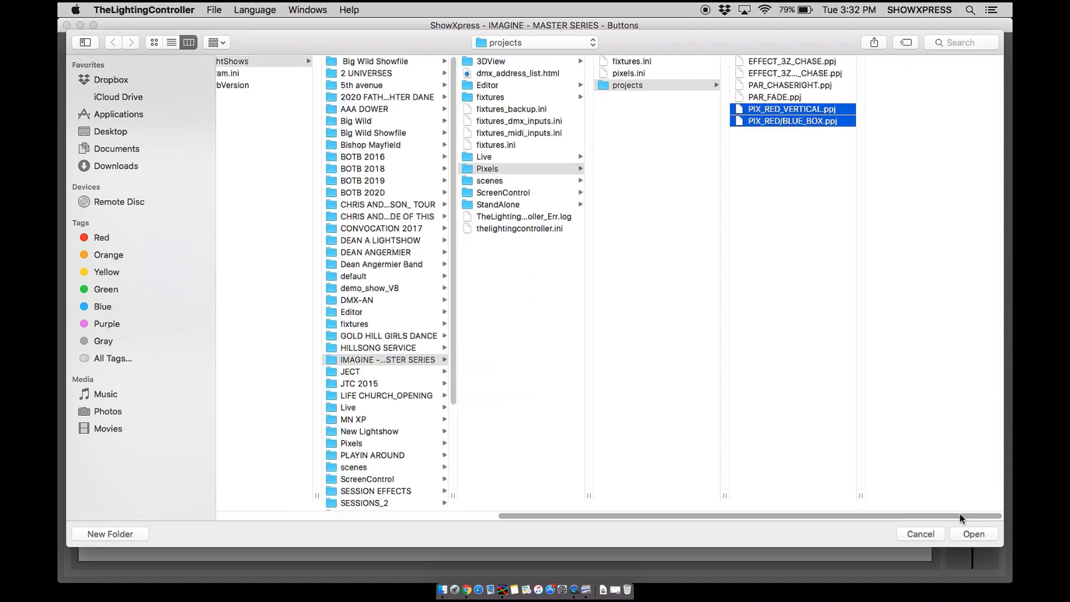
{"action": "left_click", "coordinate": [973, 533]}
Test the PIX_RED_VERTICAL and PIX_RED:BLUE_BOX buttons one after the other, leaving both scenes off
{"action": "left_click", "coordinate": [757, 317]}
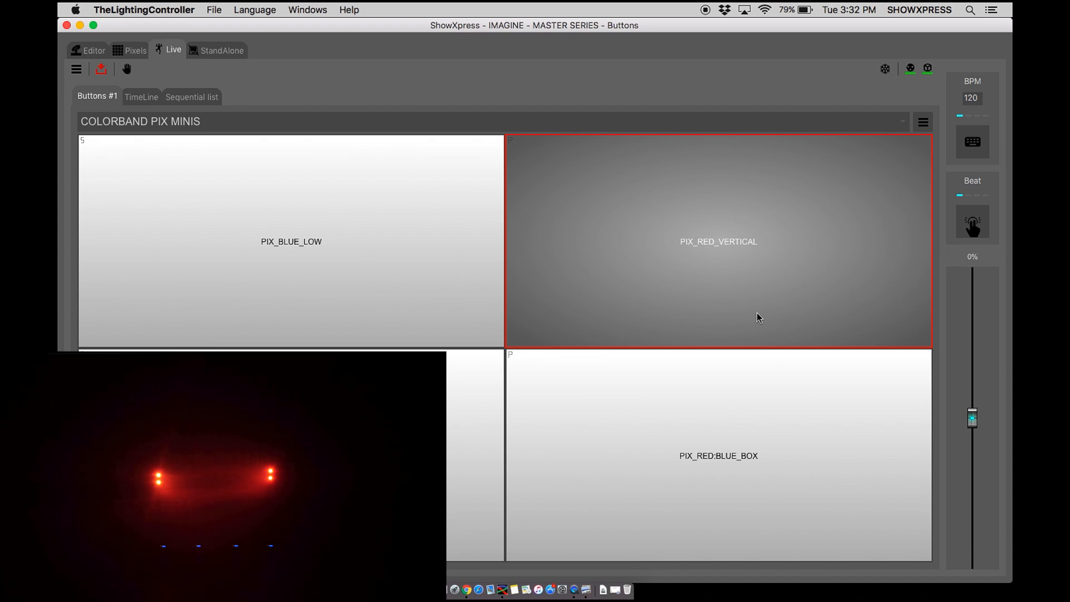
{"action": "left_click", "coordinate": [747, 403]}
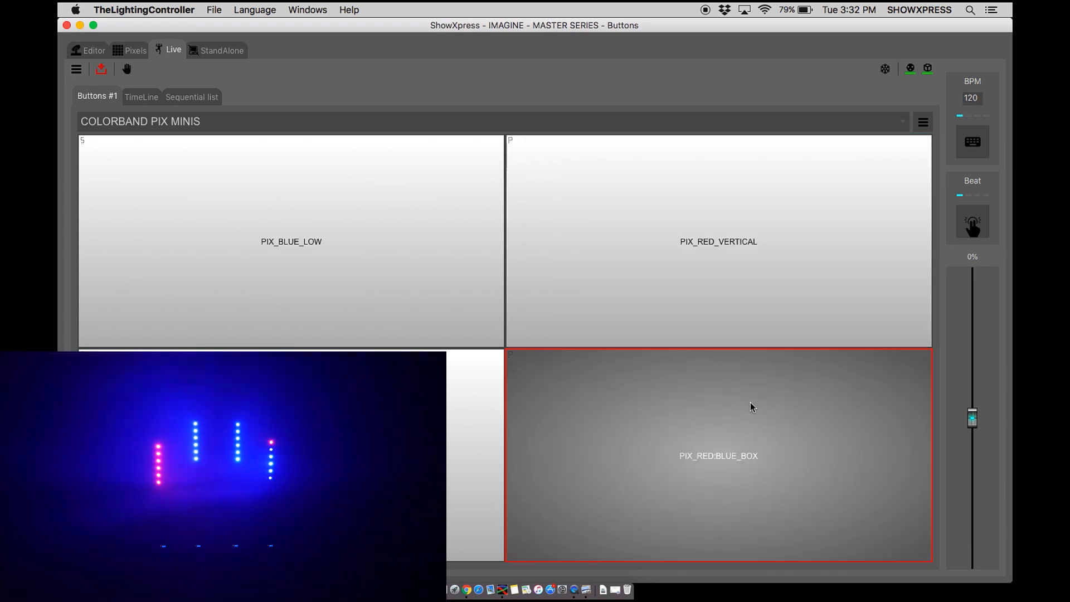
{"action": "left_click", "coordinate": [742, 407]}
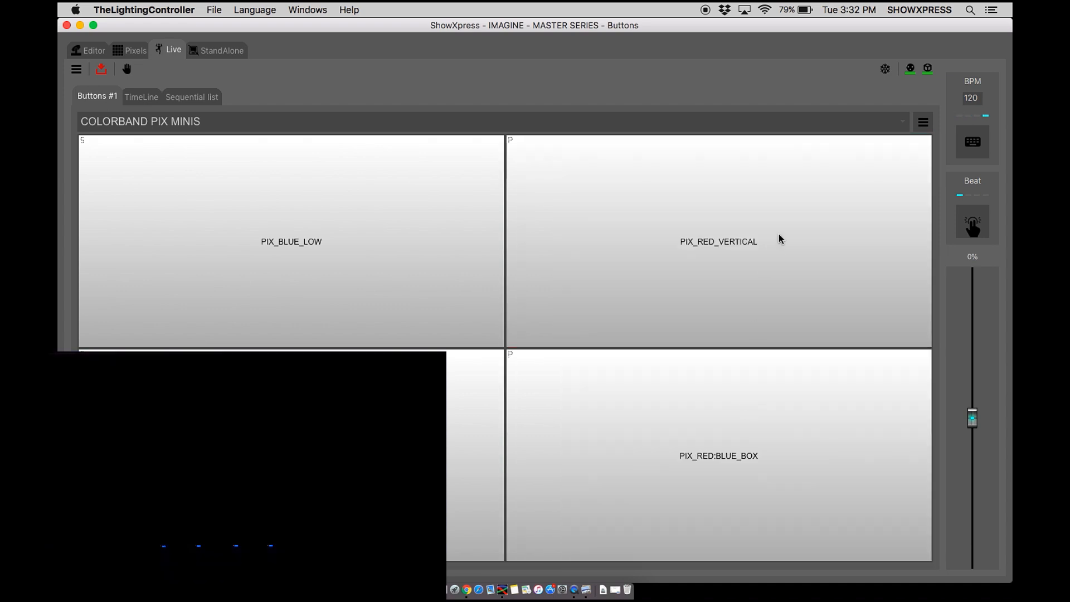
Add the four Steps scenes from EFFECT_3Z_LINEARPRISM through EFFECT_HEX_WASH to the EFFECTS page
{"action": "left_click", "coordinate": [891, 122]}
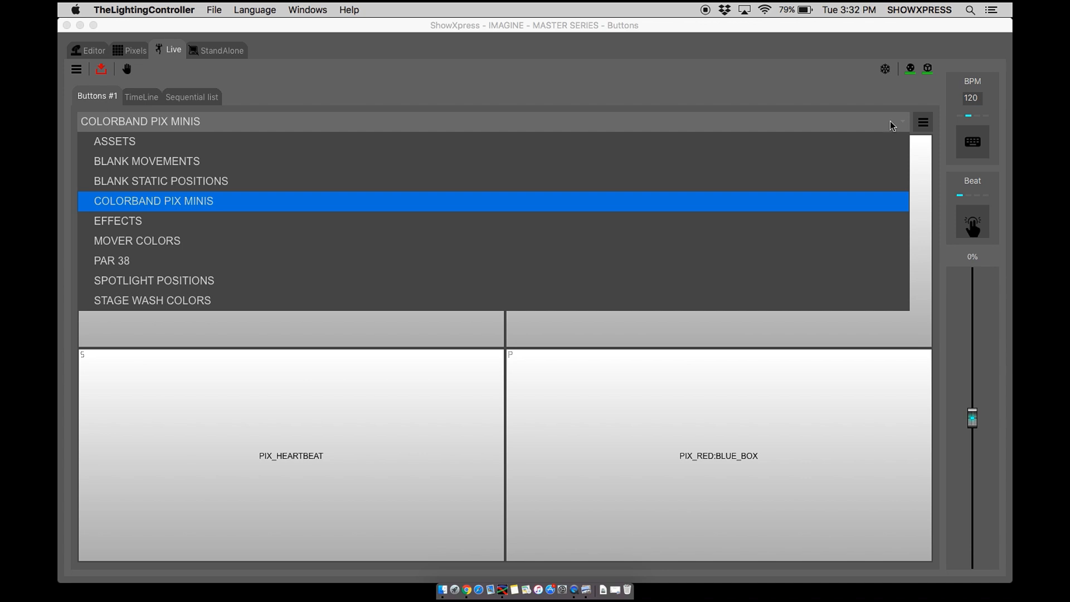
{"action": "left_click", "coordinate": [119, 221]}
{"action": "left_click", "coordinate": [924, 124]}
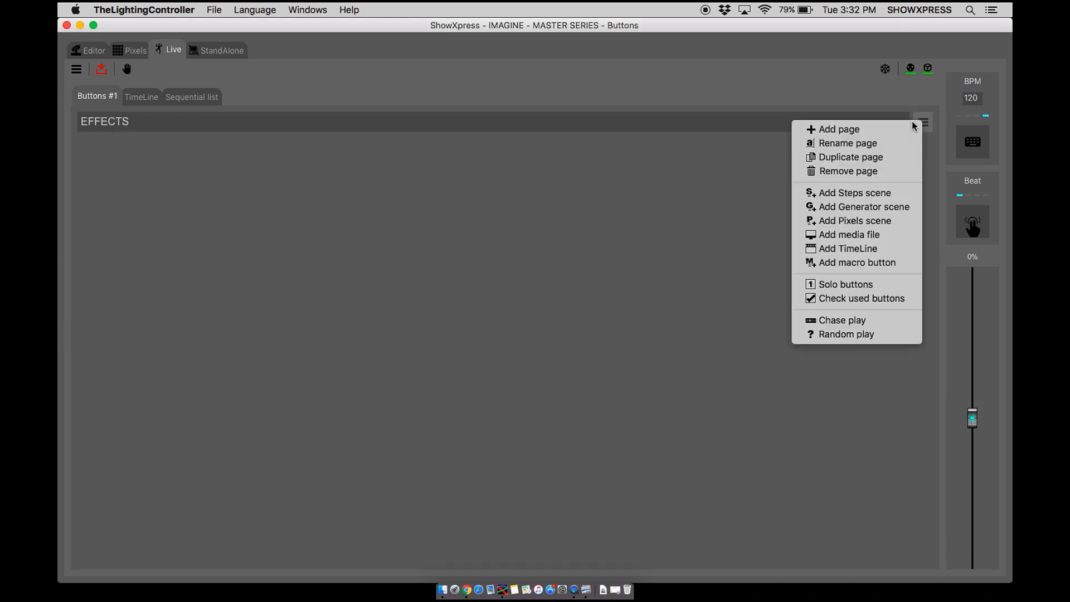
{"action": "left_click", "coordinate": [854, 195]}
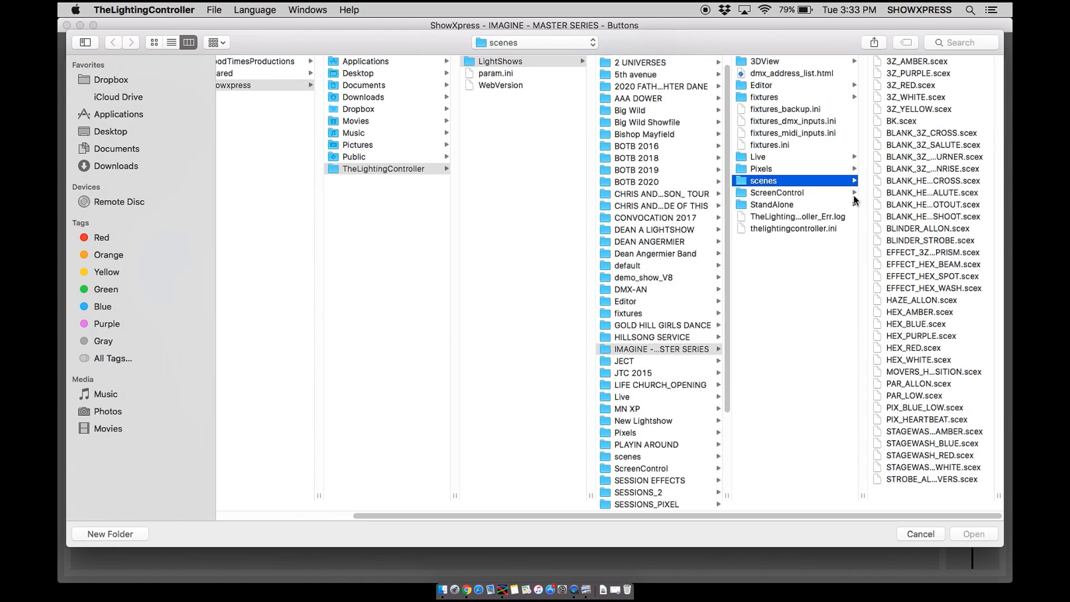
{"action": "left_click", "coordinate": [938, 252]}
{"action": "left_click", "coordinate": [806, 287], "text": "shift"}
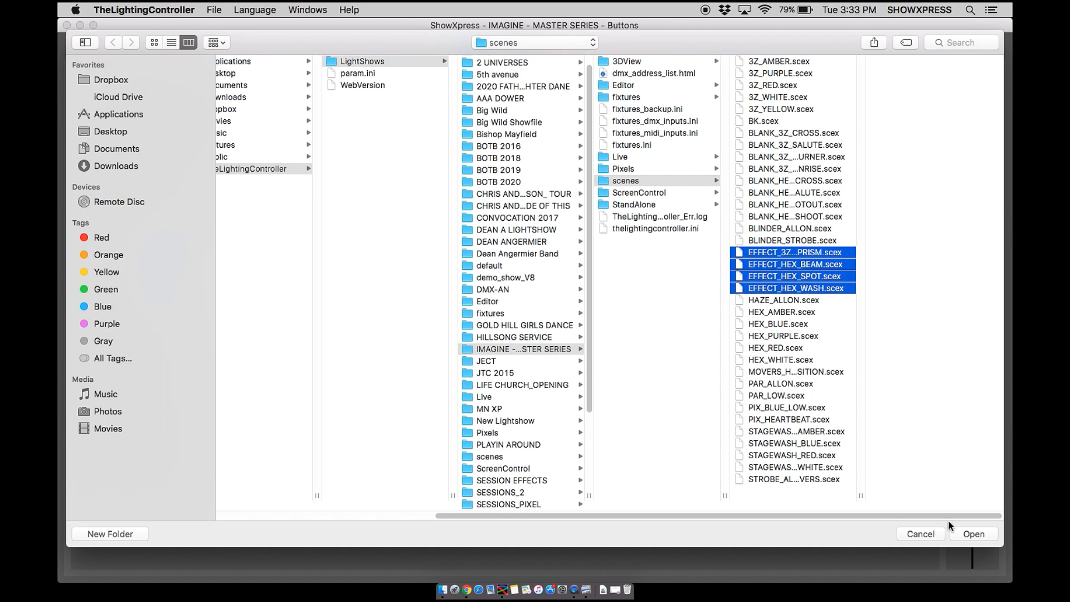
{"action": "left_click", "coordinate": [964, 534]}
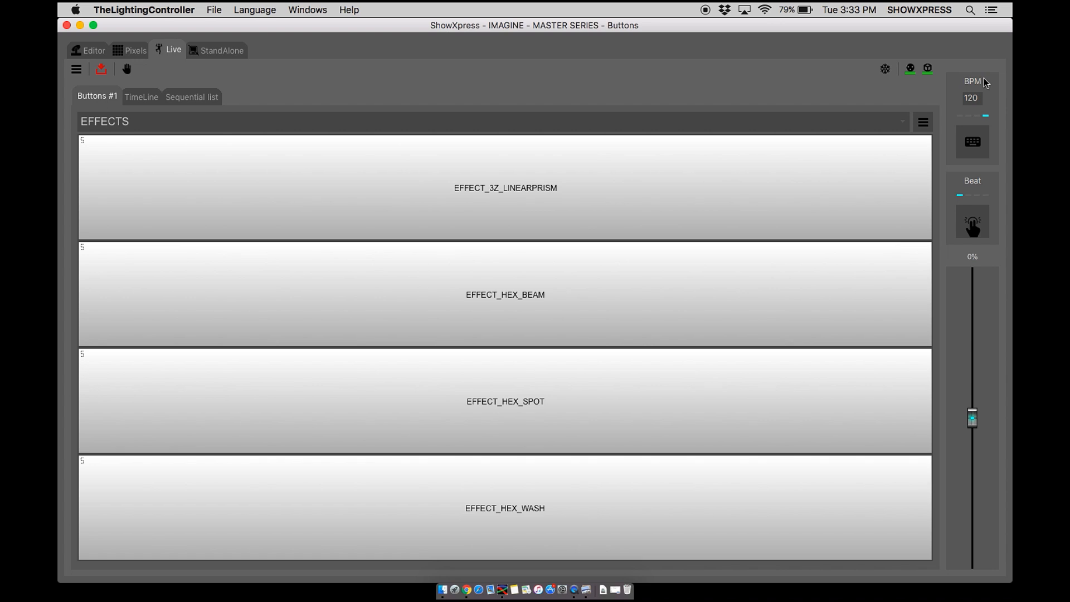
Add the four Generator scenes from EFFECT_3Z_CHASE_FADE through EFFECT_HEX_CHASE to the EFFECTS page
{"action": "left_click", "coordinate": [924, 122]}
{"action": "left_click", "coordinate": [890, 212]}
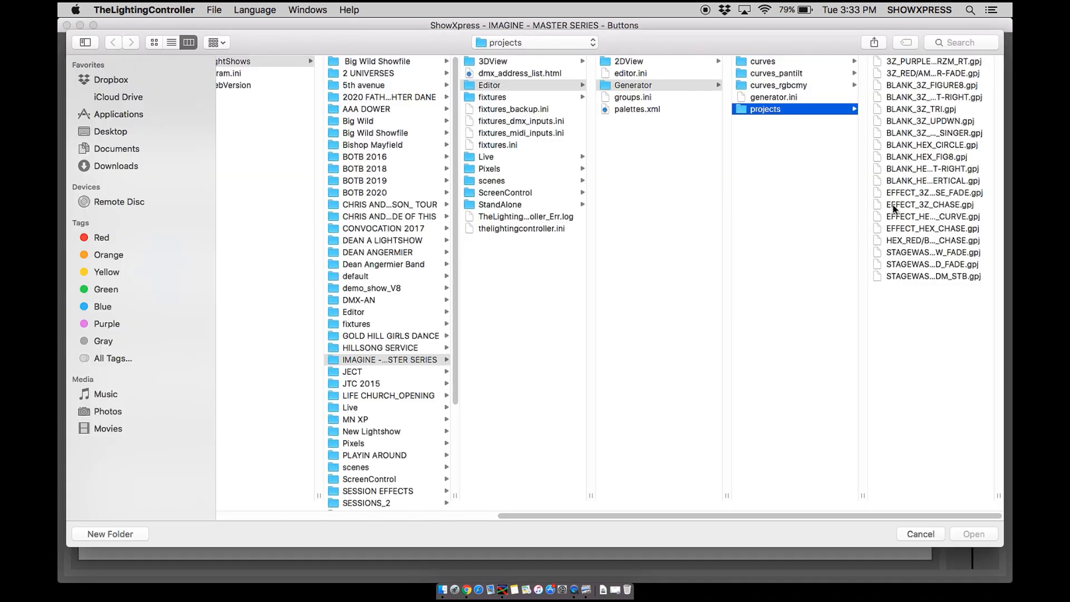
{"action": "left_click", "coordinate": [897, 194]}
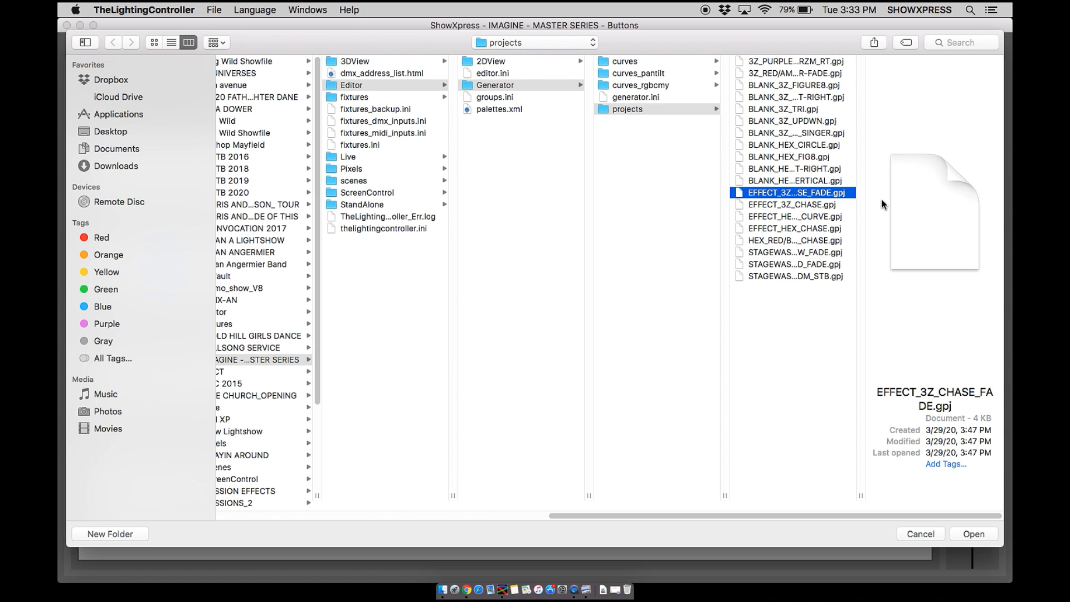
{"action": "left_click", "coordinate": [804, 226], "text": "shift"}
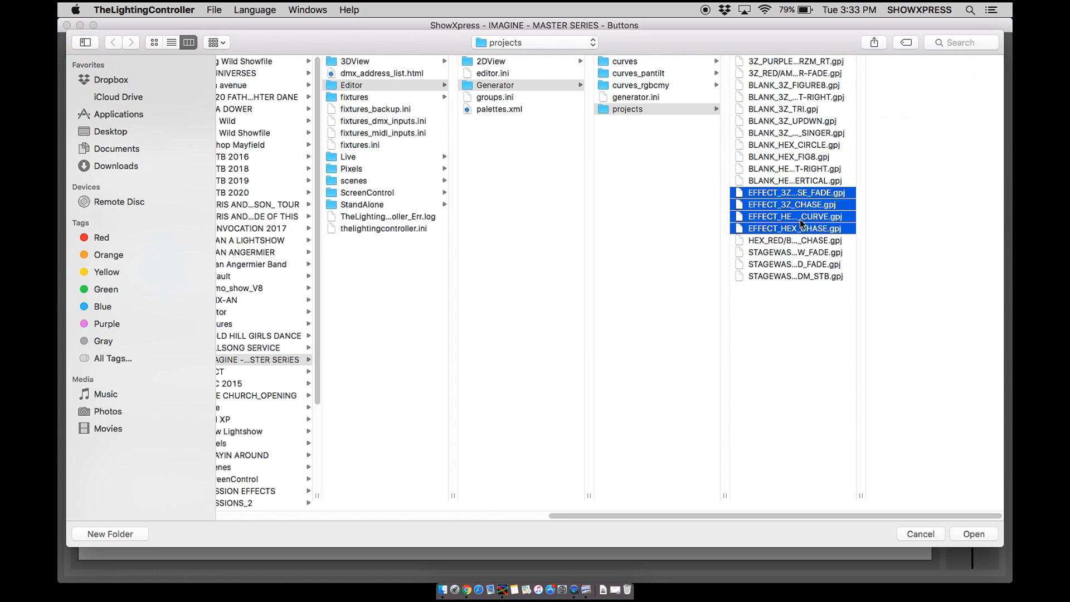
{"action": "left_click", "coordinate": [972, 534]}
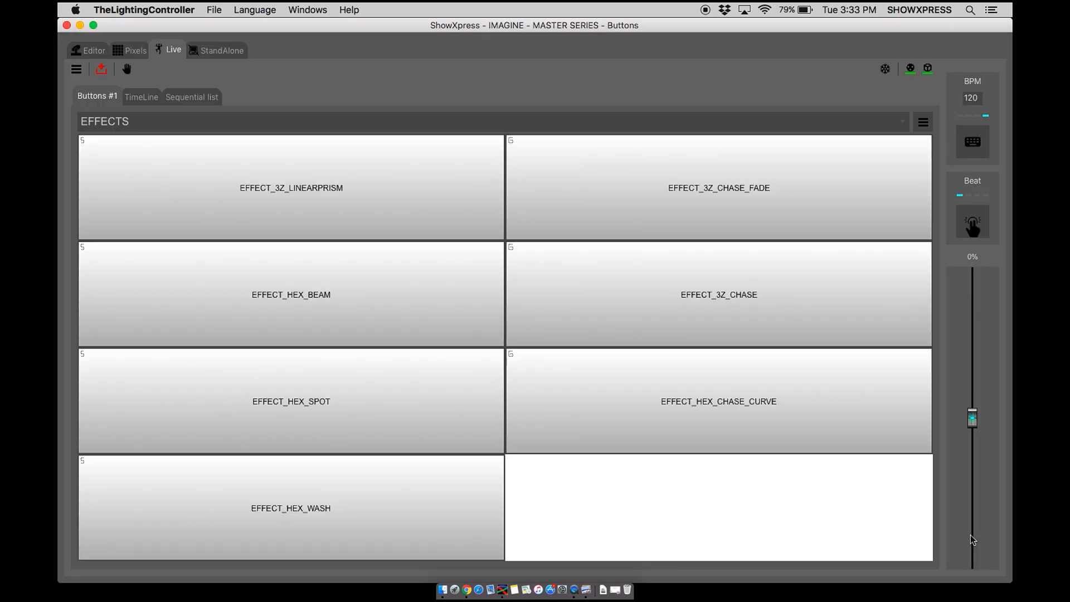
Add the Pixels scenes EFFECT_3Z_CHASE and EFFECT_3Z_SINGLE_CHASE to the EFFECTS page
{"action": "left_click", "coordinate": [924, 122]}
{"action": "left_click", "coordinate": [880, 221]}
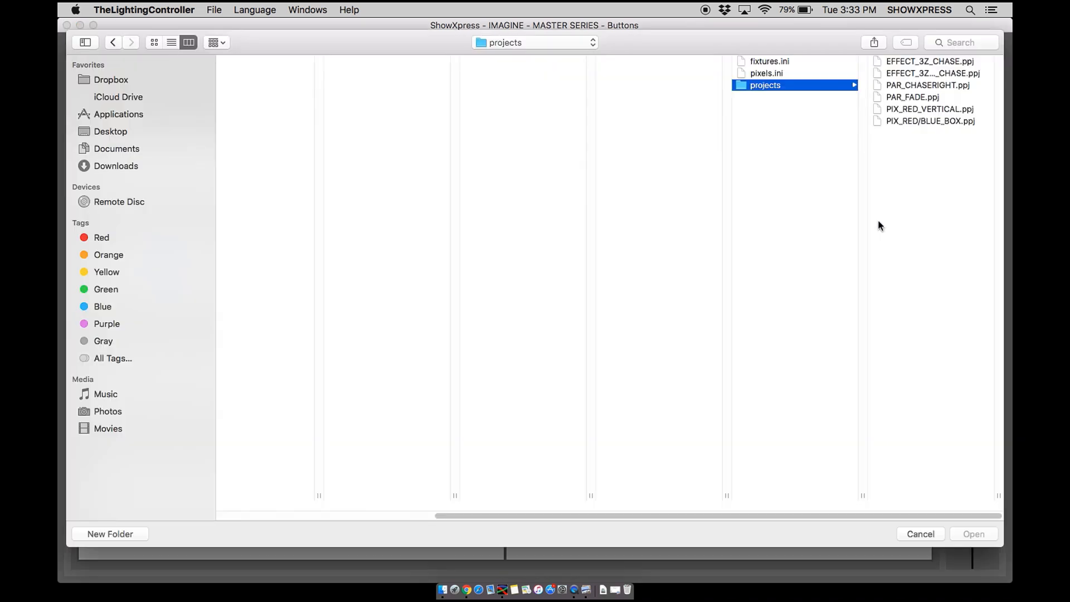
{"action": "left_click", "coordinate": [918, 66]}
{"action": "left_click", "coordinate": [815, 74], "text": "shift"}
{"action": "left_click", "coordinate": [969, 534]}
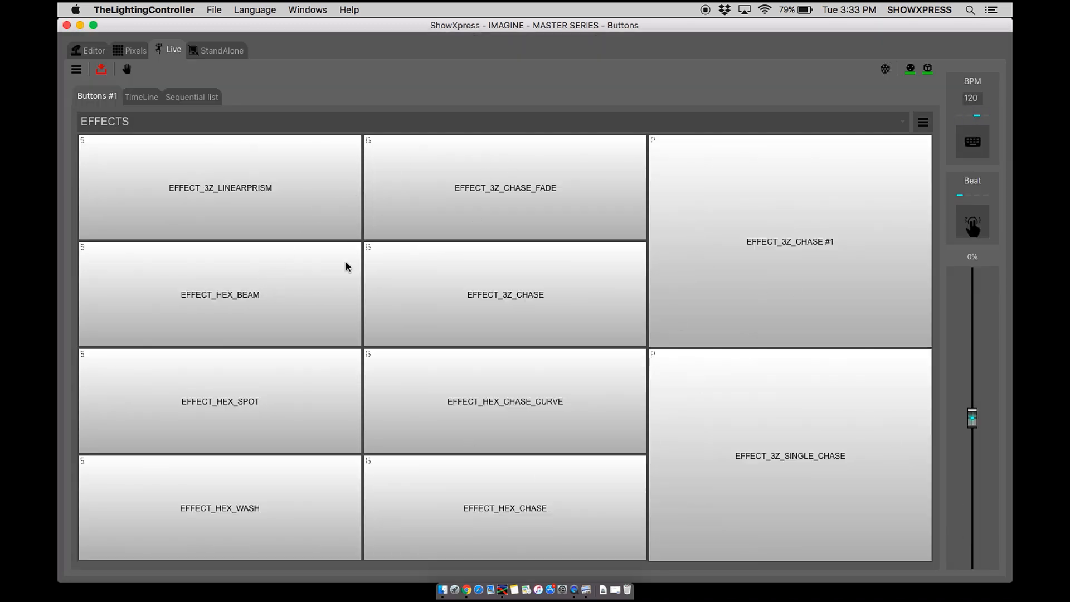
Add the five Steps scenes from 3Z_AMBER through 3Z_YELLOW to the MOVER COLORS page
{"action": "left_click", "coordinate": [472, 122]}
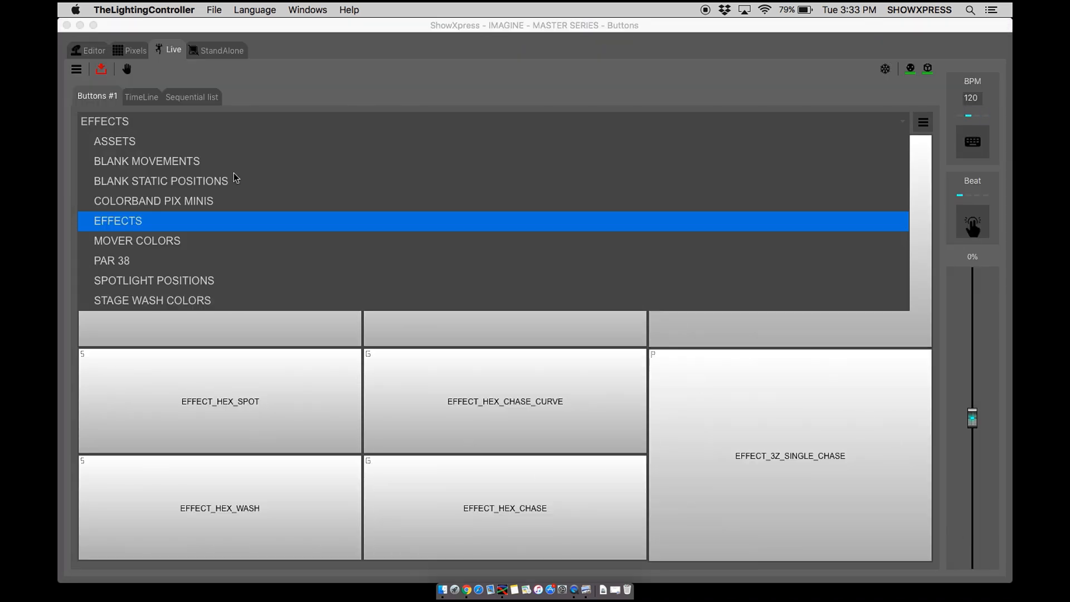
{"action": "left_click", "coordinate": [140, 242]}
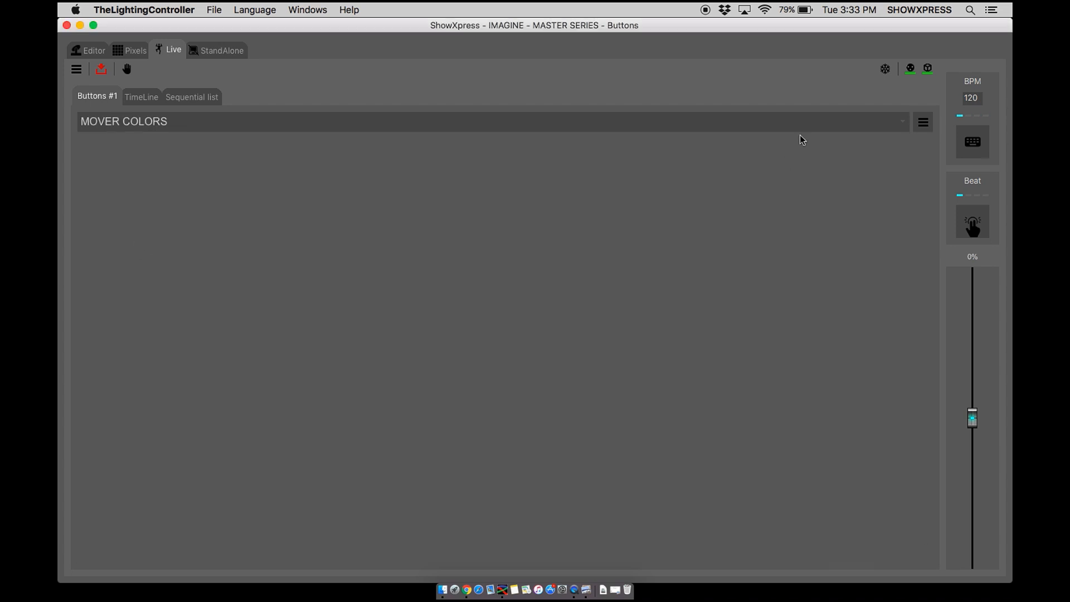
{"action": "left_click", "coordinate": [923, 122]}
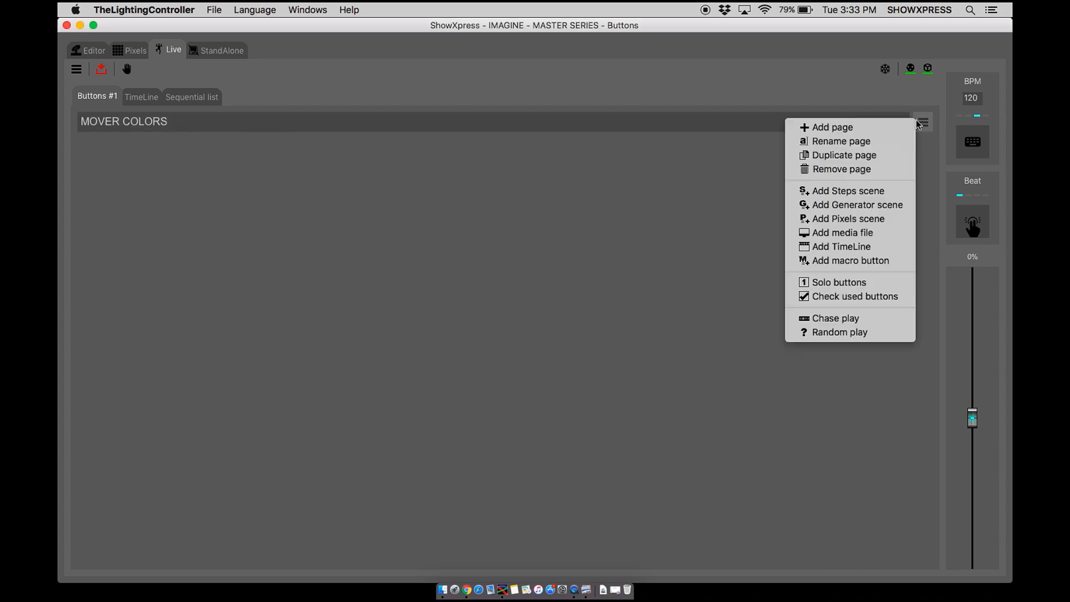
{"action": "left_click", "coordinate": [855, 192]}
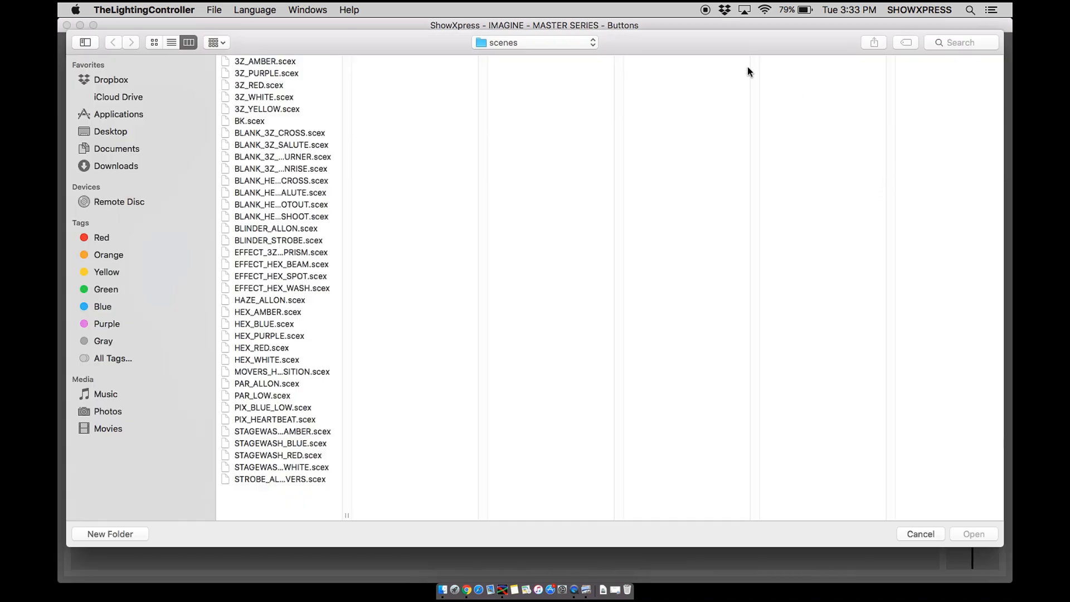
{"action": "left_click", "coordinate": [255, 60]}
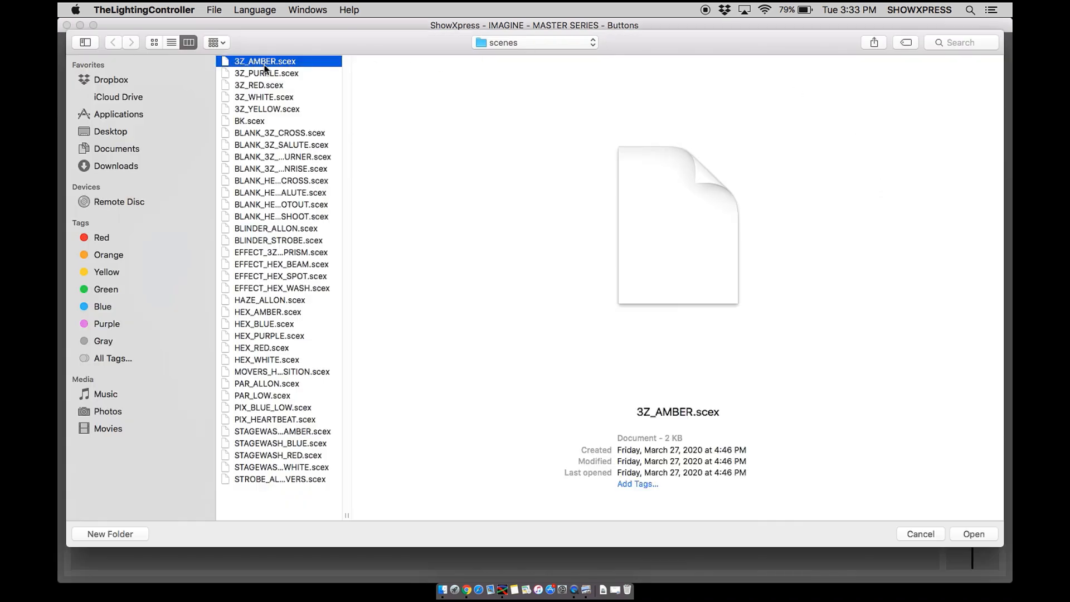
{"action": "left_click", "coordinate": [276, 109], "text": "shift"}
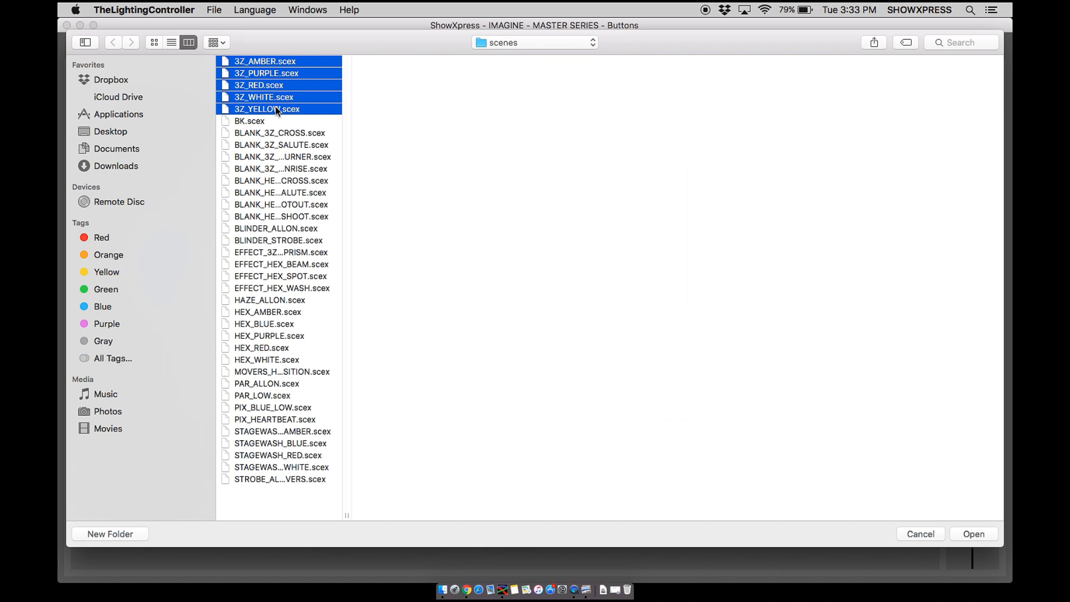
{"action": "left_click", "coordinate": [966, 534]}
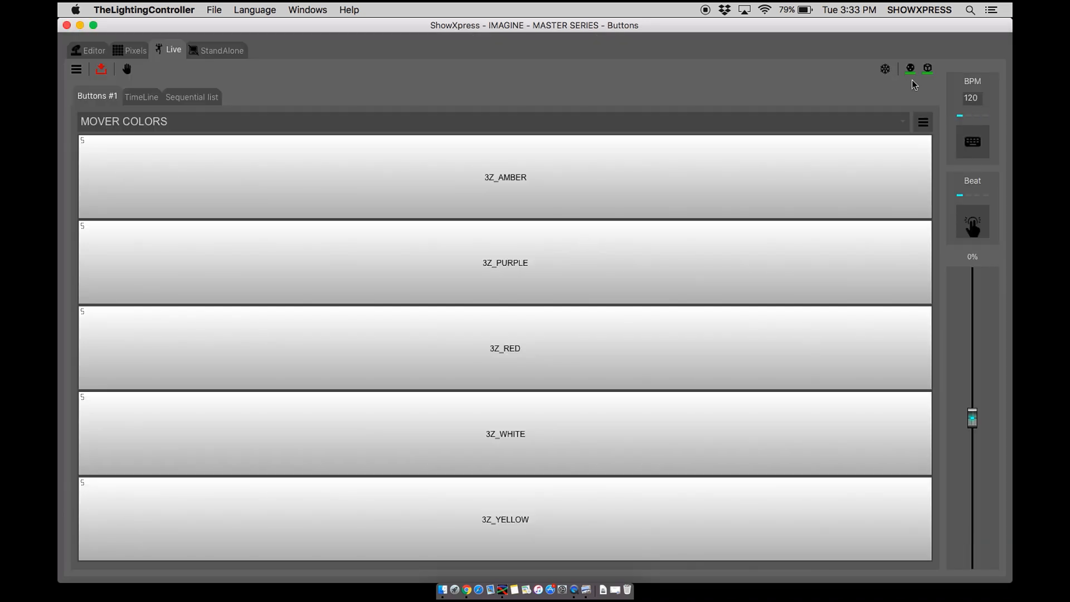
Test the 3Z_AMBER and 3Z_PURPLE buttons one after the other, leaving both scenes off
{"action": "left_click", "coordinate": [663, 174]}
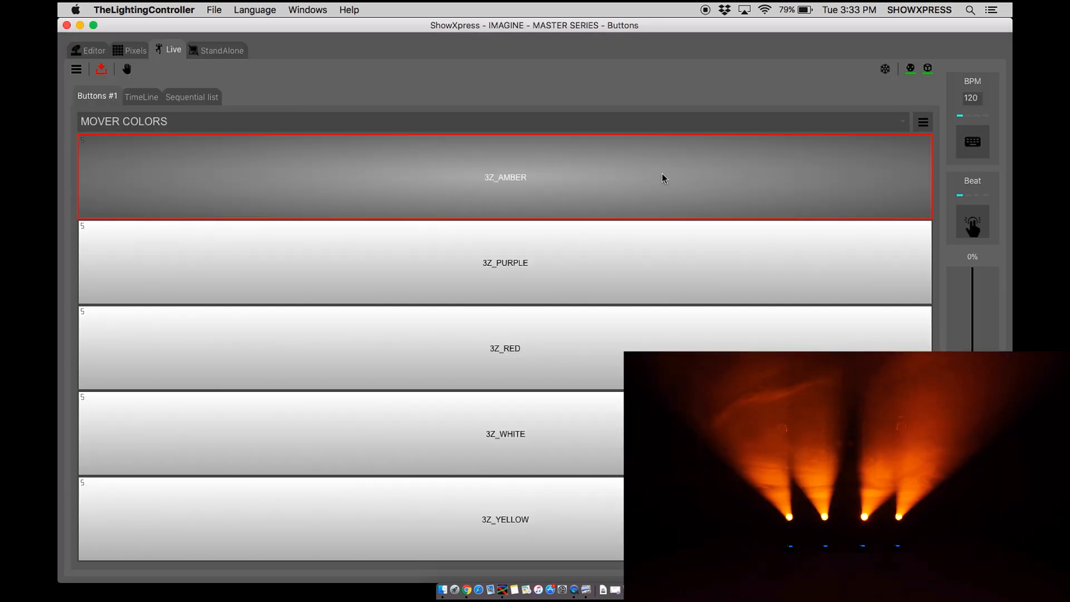
{"action": "left_click", "coordinate": [651, 269]}
{"action": "left_click", "coordinate": [651, 269]}
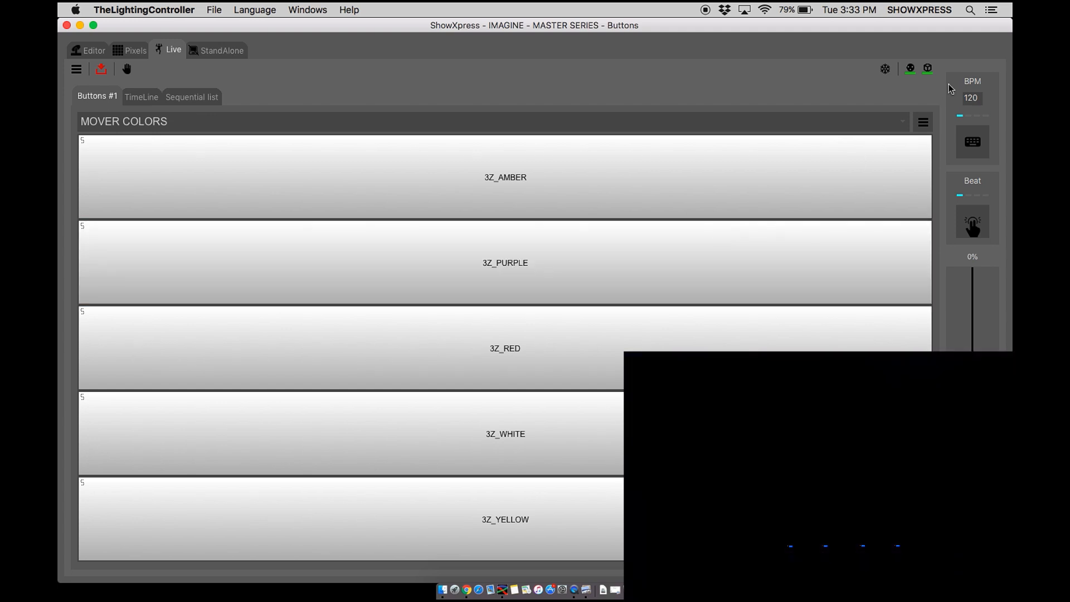
Add the five Steps scenes from HEX_AMBER through HEX_WHITE to the MOVER COLORS page
{"action": "left_click", "coordinate": [928, 125]}
{"action": "left_click", "coordinate": [903, 195]}
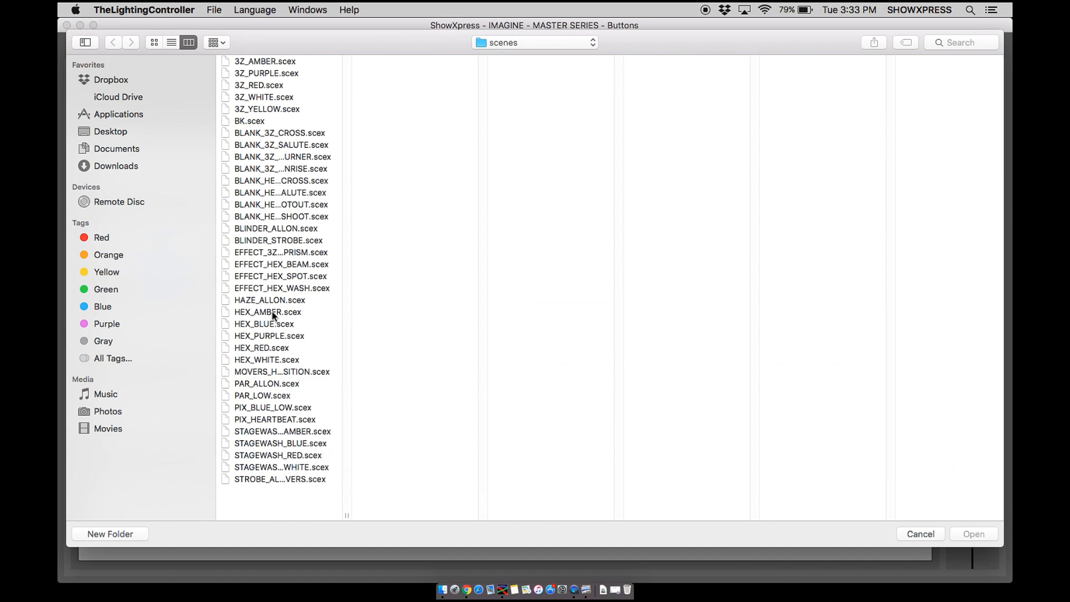
{"action": "left_click", "coordinate": [278, 313]}
{"action": "left_click", "coordinate": [280, 360], "text": "shift"}
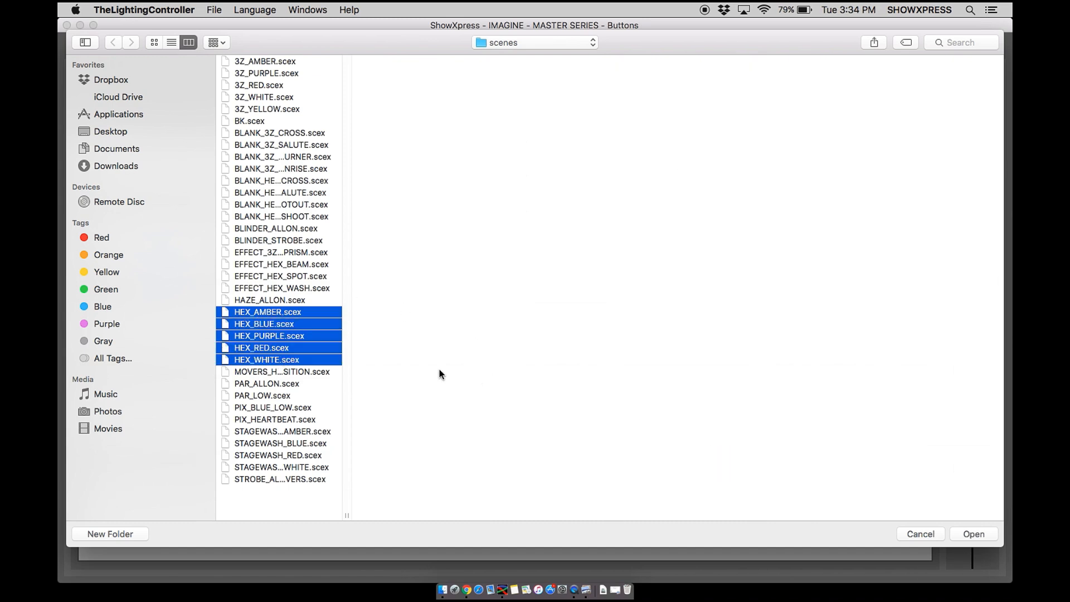
{"action": "left_click", "coordinate": [985, 536]}
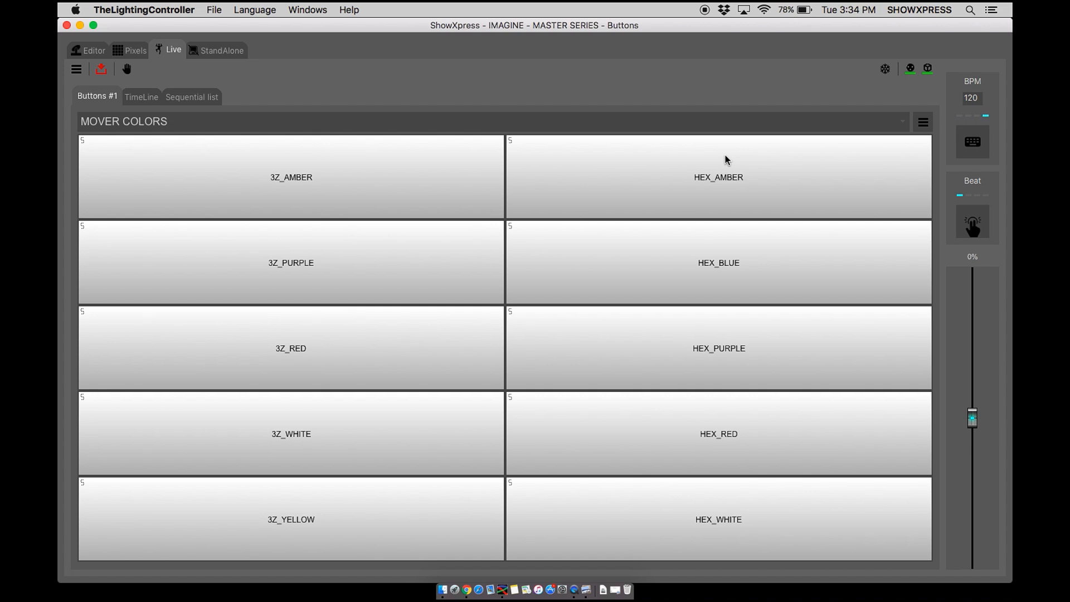
Add the Generator scenes 3Z_PURPLE_GB_PRZM_RT, 3Z_RED/AMBER-FADE and HEX_RED/BLUE_CHASE to the MOVER COLORS page
{"action": "left_click", "coordinate": [923, 122]}
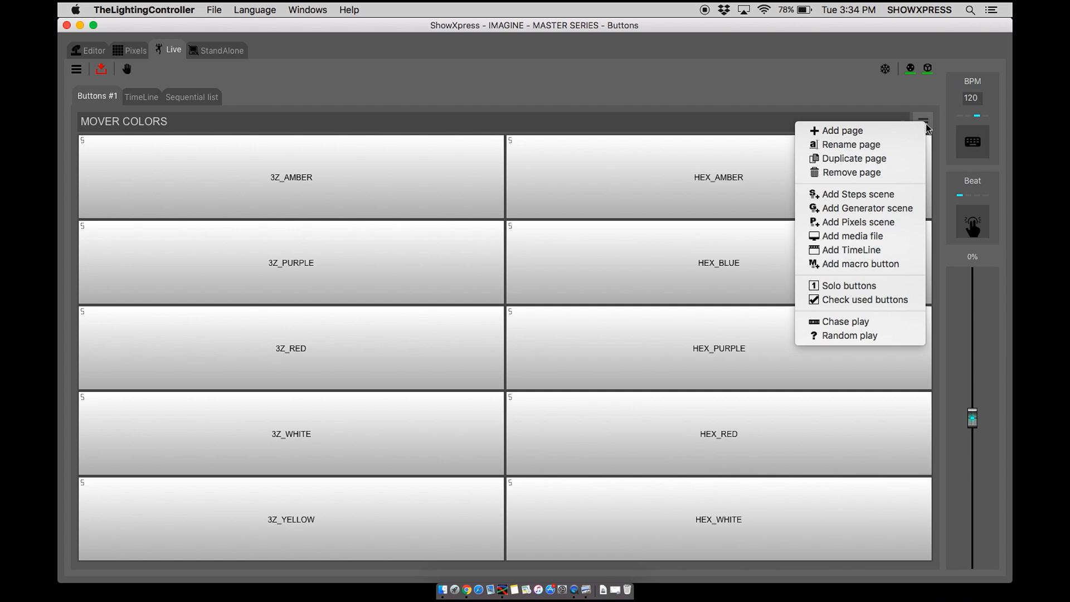
{"action": "left_click", "coordinate": [876, 204]}
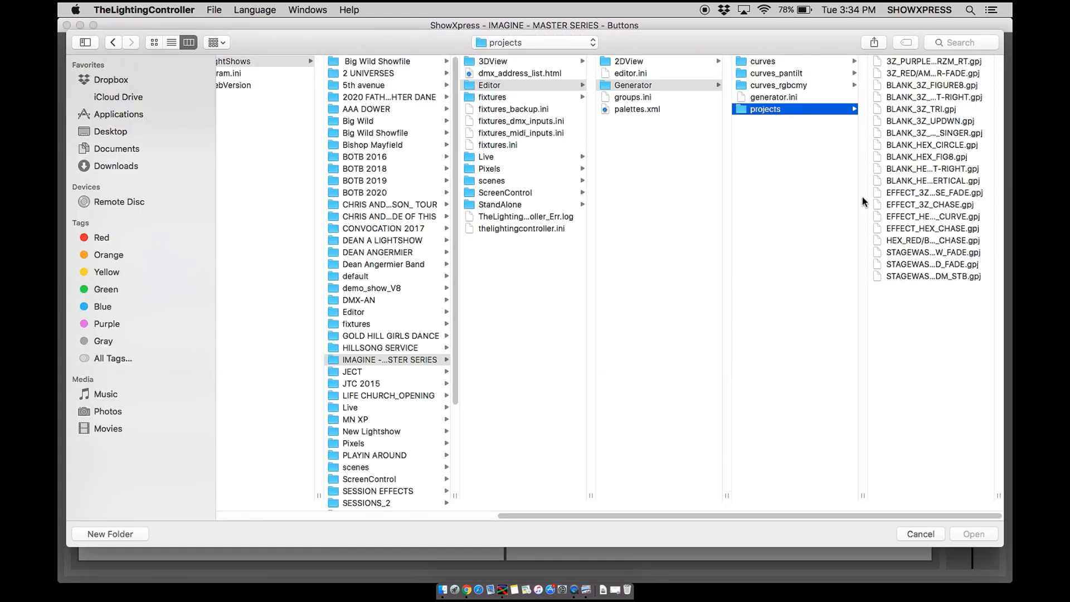
{"action": "left_click", "coordinate": [924, 62]}
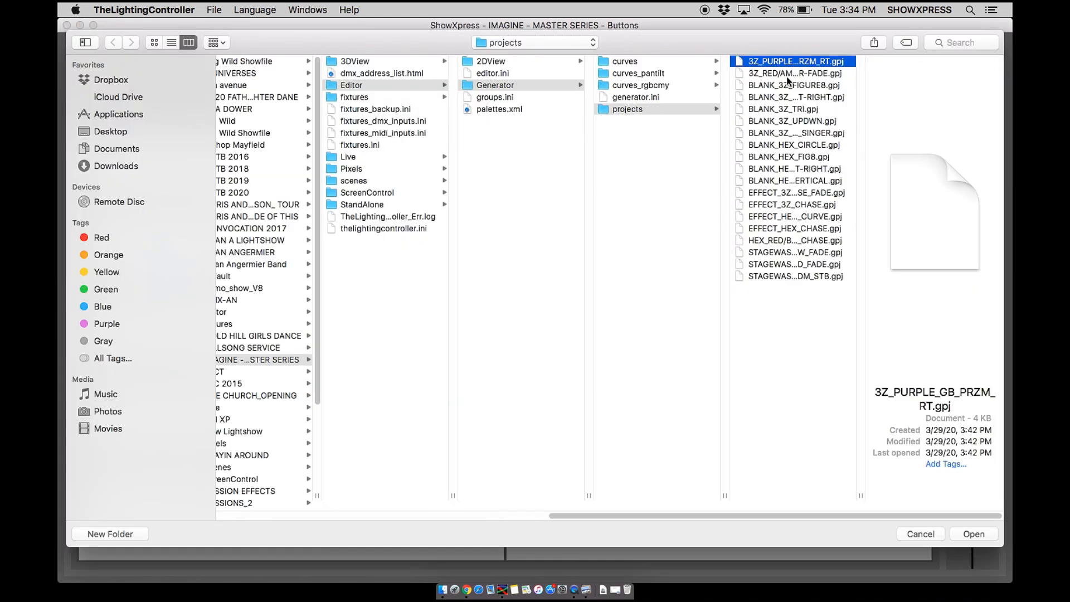
{"action": "left_click", "coordinate": [779, 74], "text": "shift"}
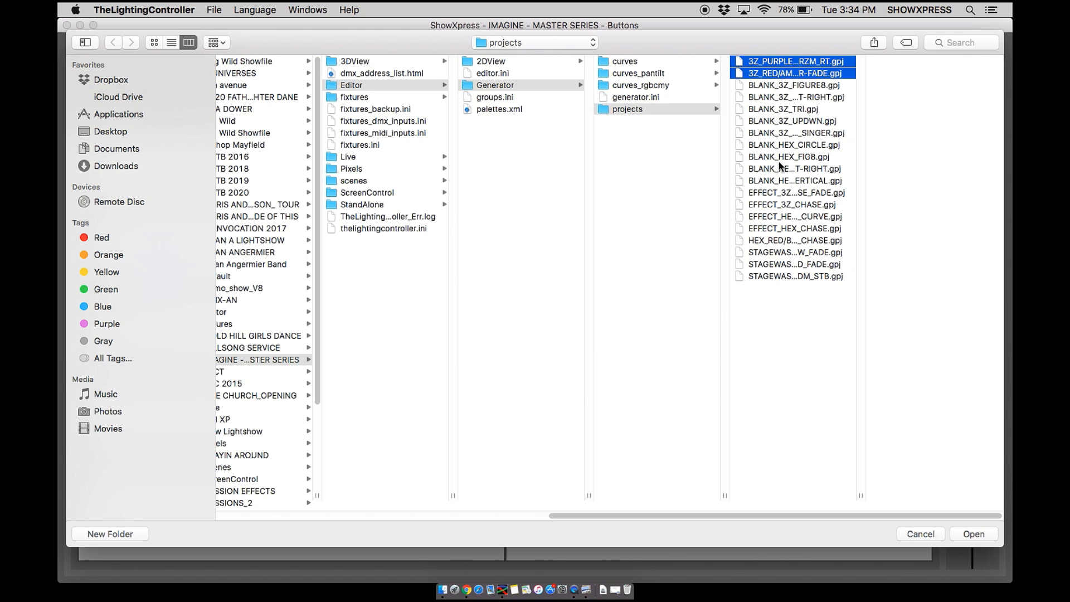
{"action": "left_click", "coordinate": [781, 241], "text": "super"}
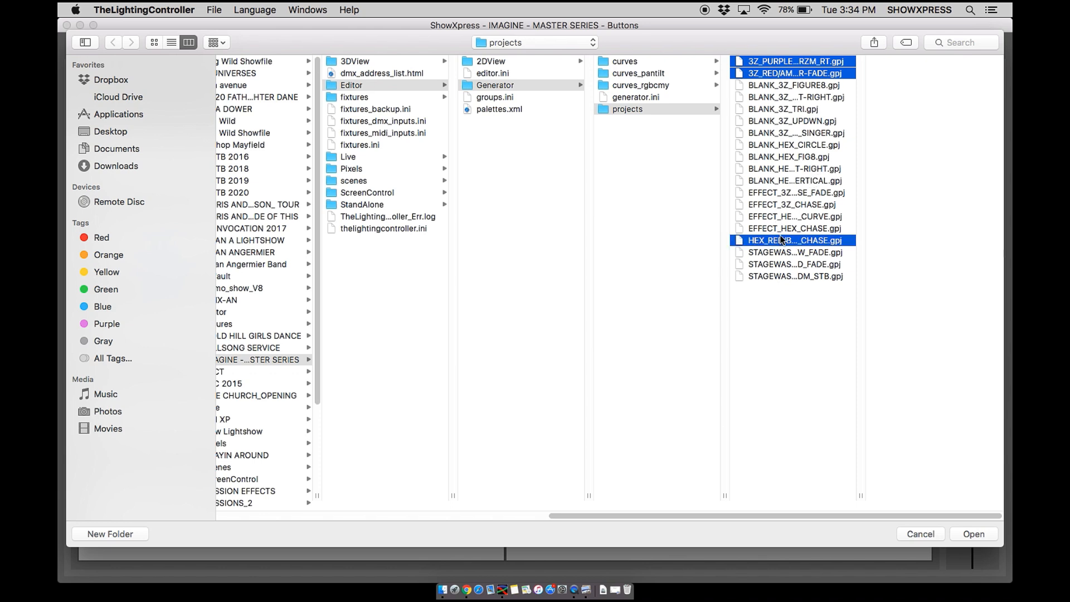
{"action": "left_click", "coordinate": [975, 533]}
Test the three Generator buttons on the MOVER COLORS page one after the other, leaving all of them off
{"action": "left_click", "coordinate": [757, 220]}
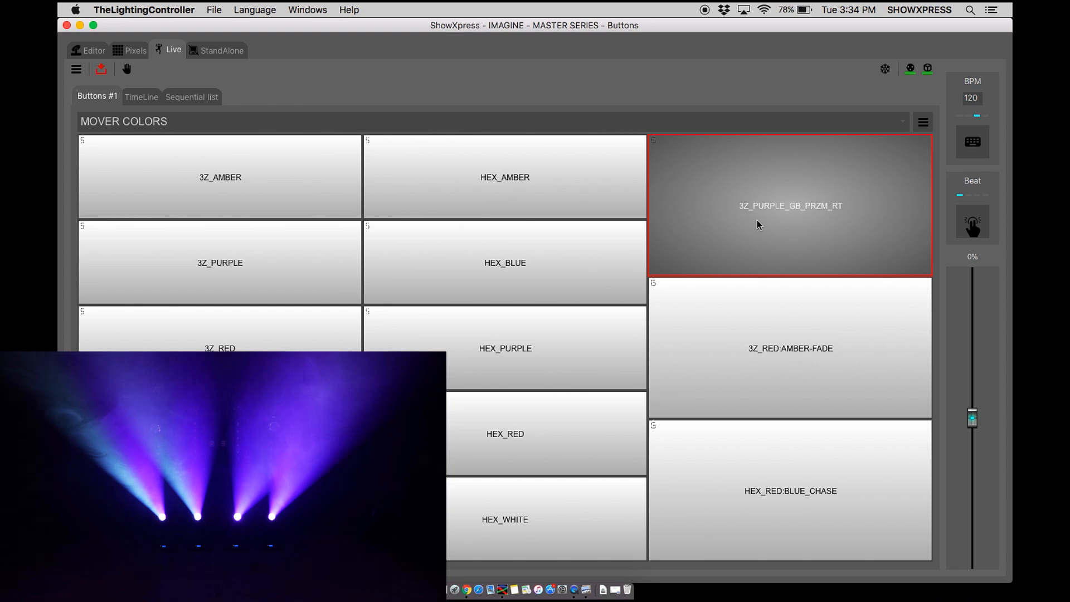
{"action": "left_click", "coordinate": [794, 369]}
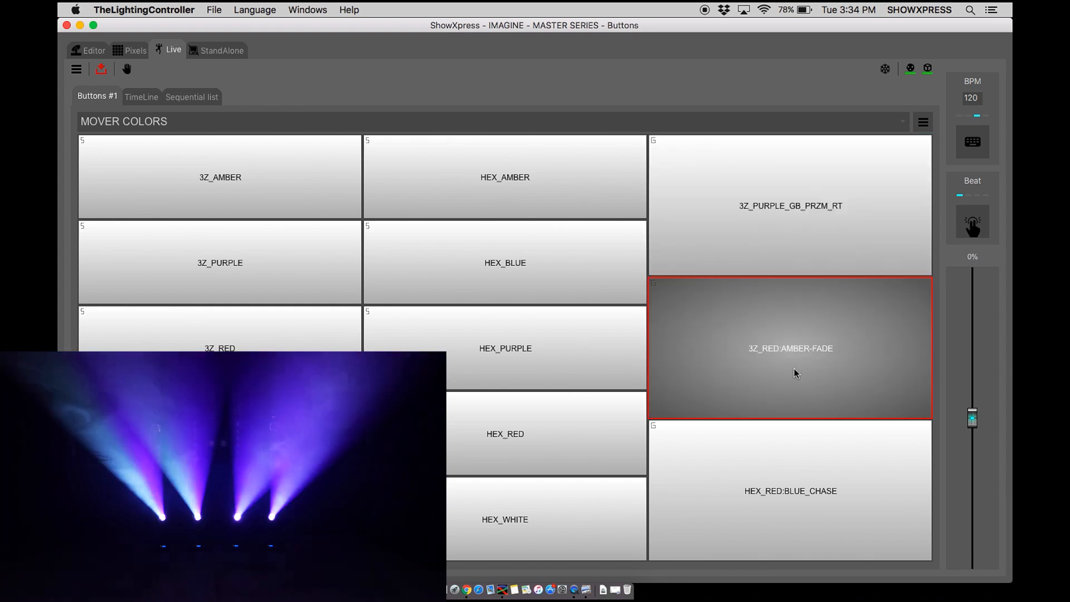
{"action": "left_click", "coordinate": [802, 508]}
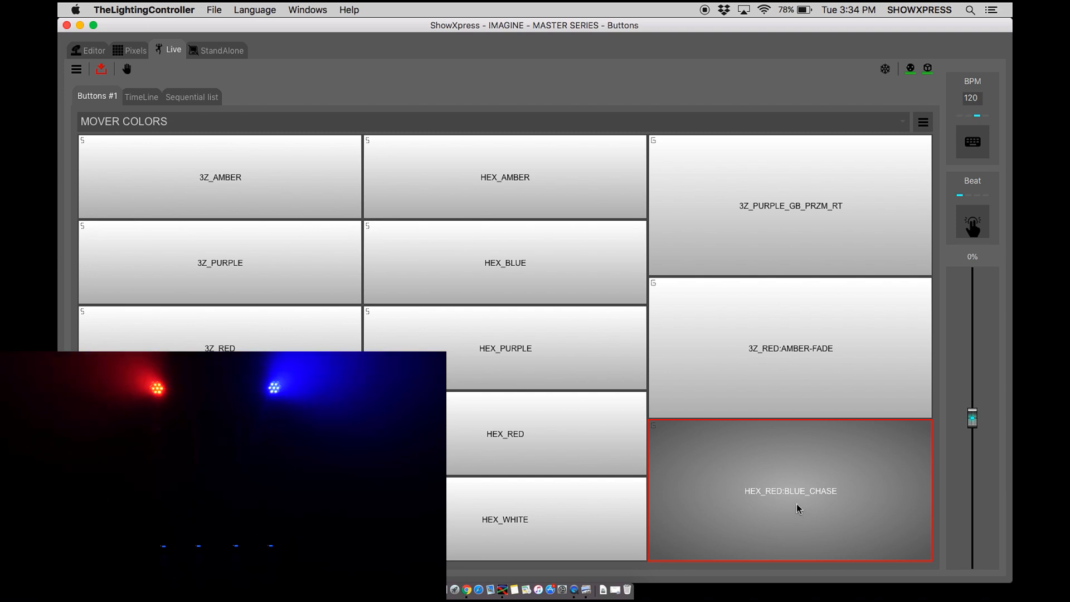
{"action": "left_click", "coordinate": [795, 503]}
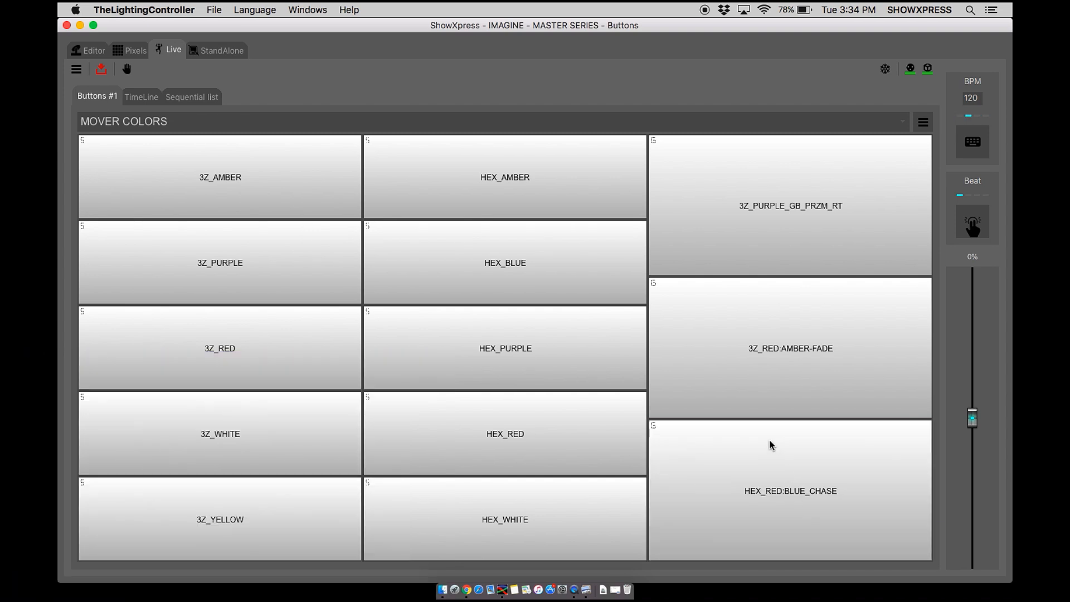
Add the Steps scenes PAR_ALLON and PAR_LOW to the PAR 38 page
{"action": "left_click", "coordinate": [835, 117]}
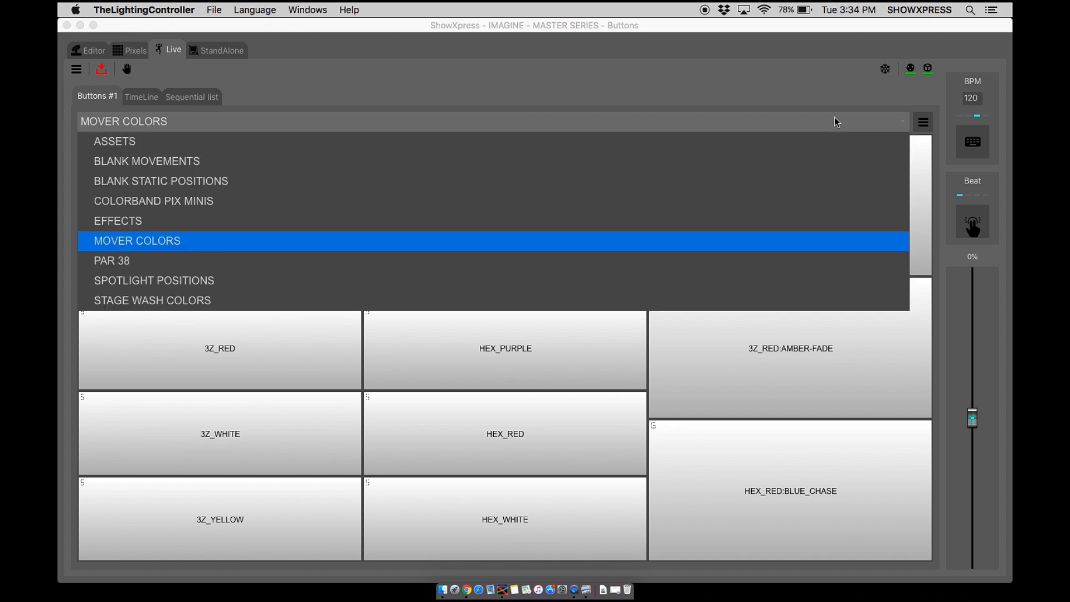
{"action": "left_click", "coordinate": [107, 261]}
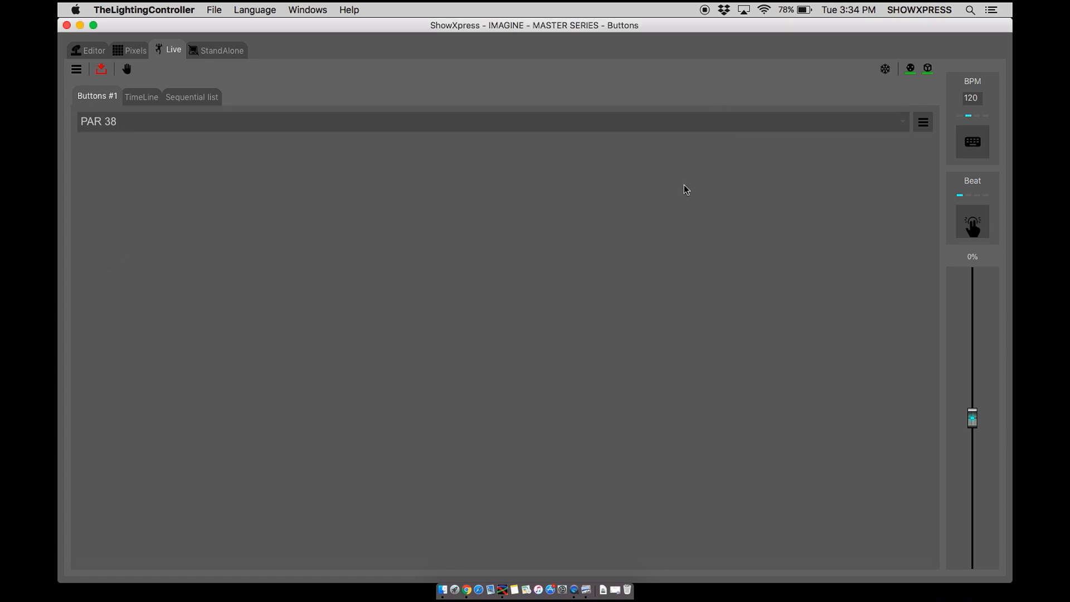
{"action": "left_click", "coordinate": [924, 123]}
{"action": "left_click", "coordinate": [896, 195]}
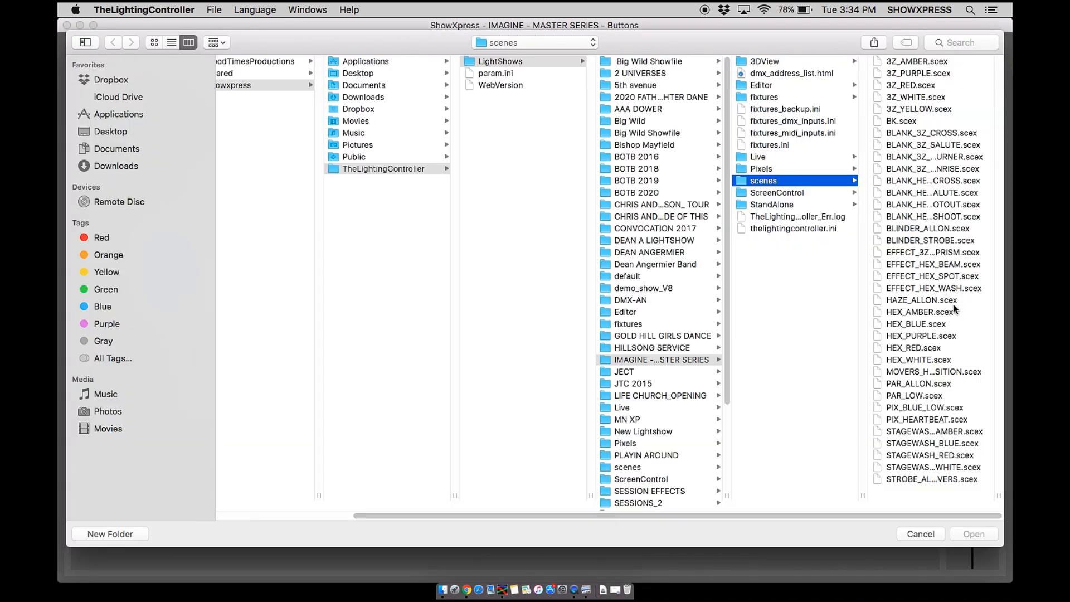
{"action": "left_click", "coordinate": [925, 384]}
{"action": "left_click", "coordinate": [782, 395], "text": "shift"}
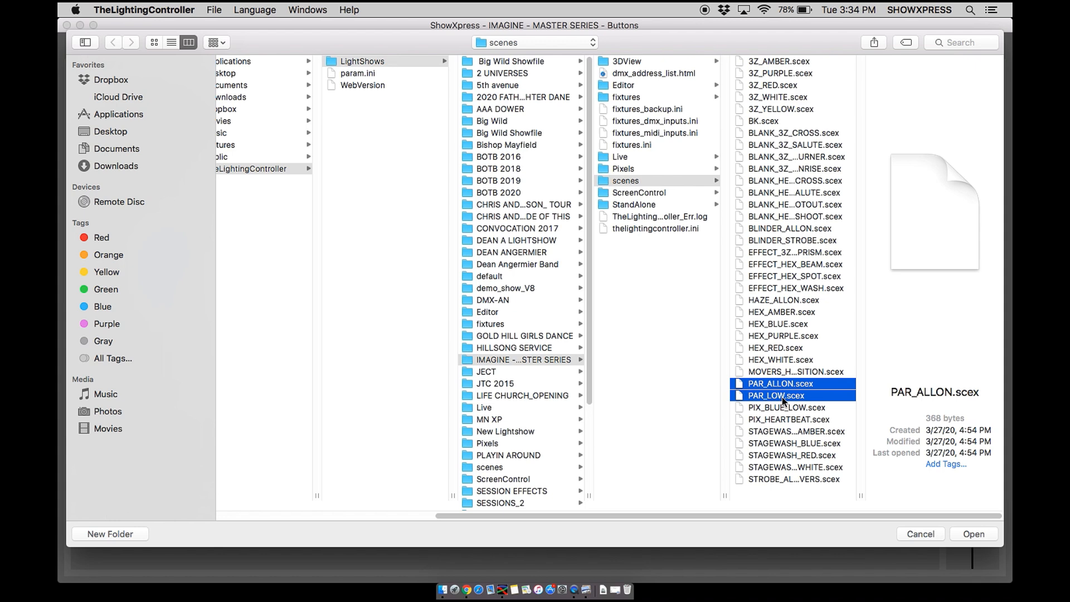
{"action": "left_click", "coordinate": [959, 534]}
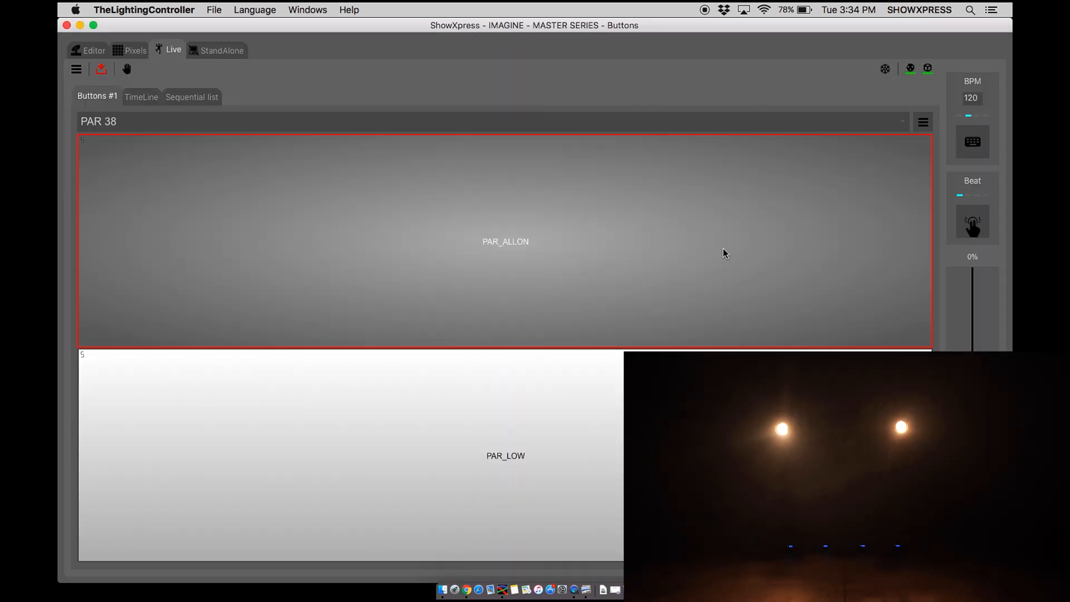
Test the PAR_ALLON and PAR_LOW buttons, leaving both scenes off
{"action": "left_click", "coordinate": [724, 249]}
{"action": "left_click", "coordinate": [730, 413]}
{"action": "left_click", "coordinate": [730, 412]}
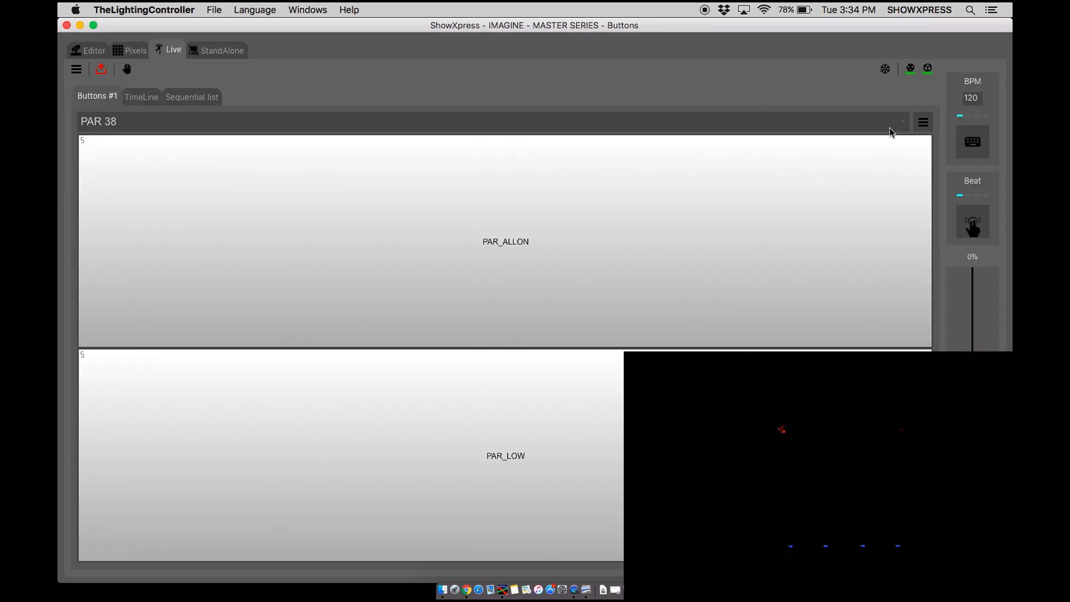
Add the Pixels scenes PAR_CHASERIGHT and PAR_FADE to the PAR 38 page
{"action": "left_click", "coordinate": [924, 122]}
{"action": "left_click", "coordinate": [863, 224]}
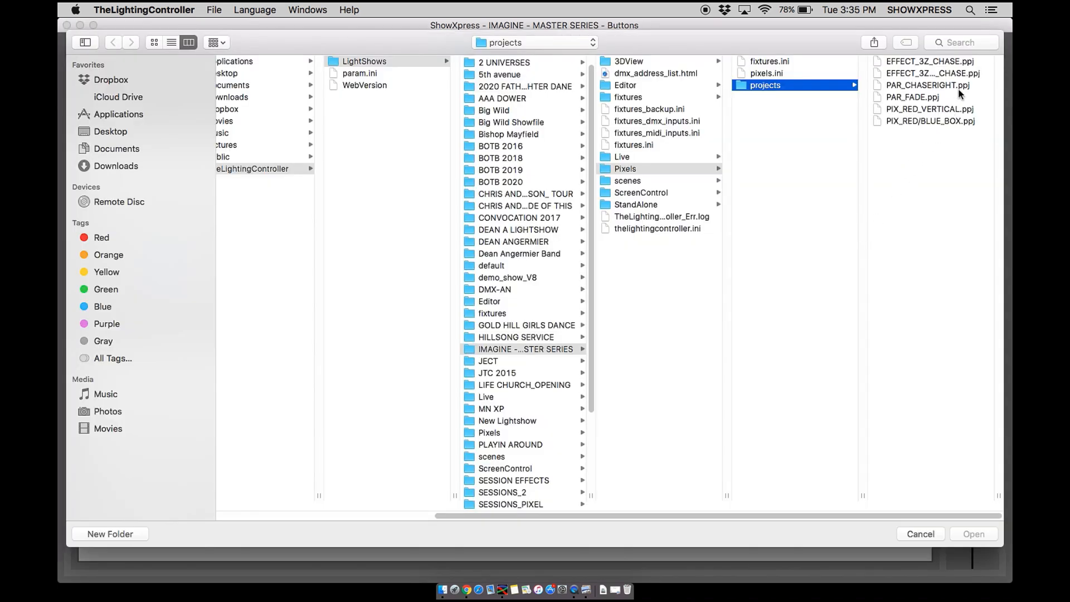
{"action": "left_click", "coordinate": [928, 86]}
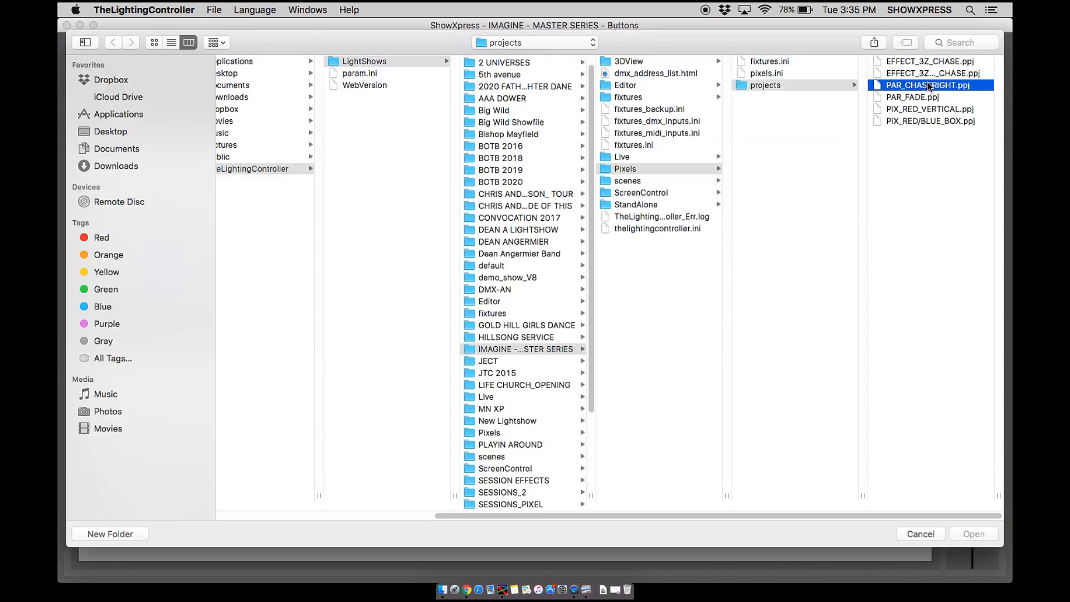
{"action": "left_click", "coordinate": [807, 96], "text": "shift"}
{"action": "left_click", "coordinate": [975, 533]}
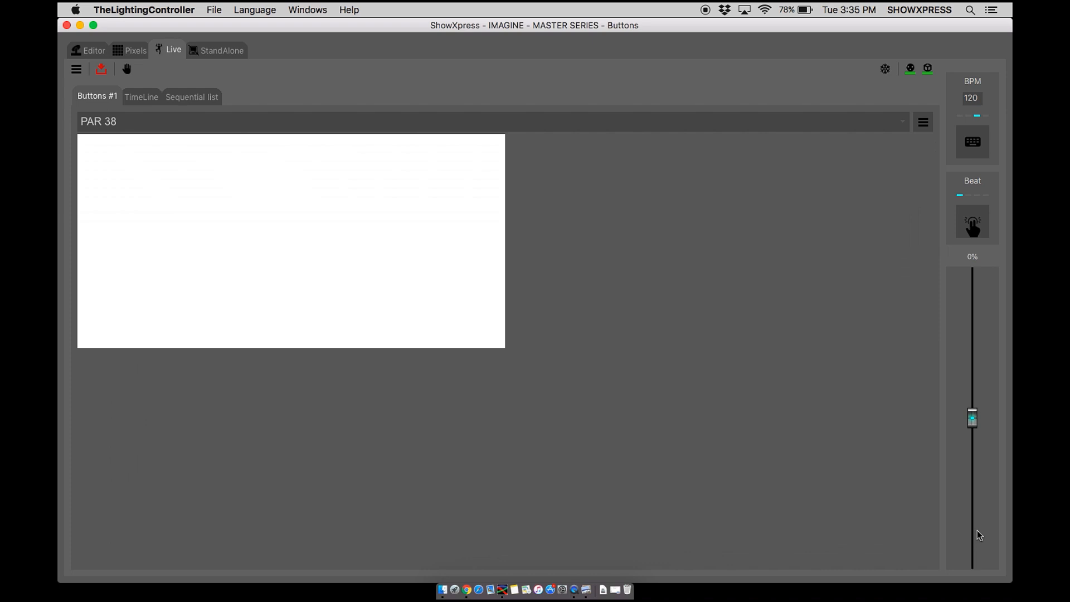
Test the PAR_CHASERIGHT and PAR_FADE buttons, leaving both scenes off
{"action": "left_click", "coordinate": [765, 242]}
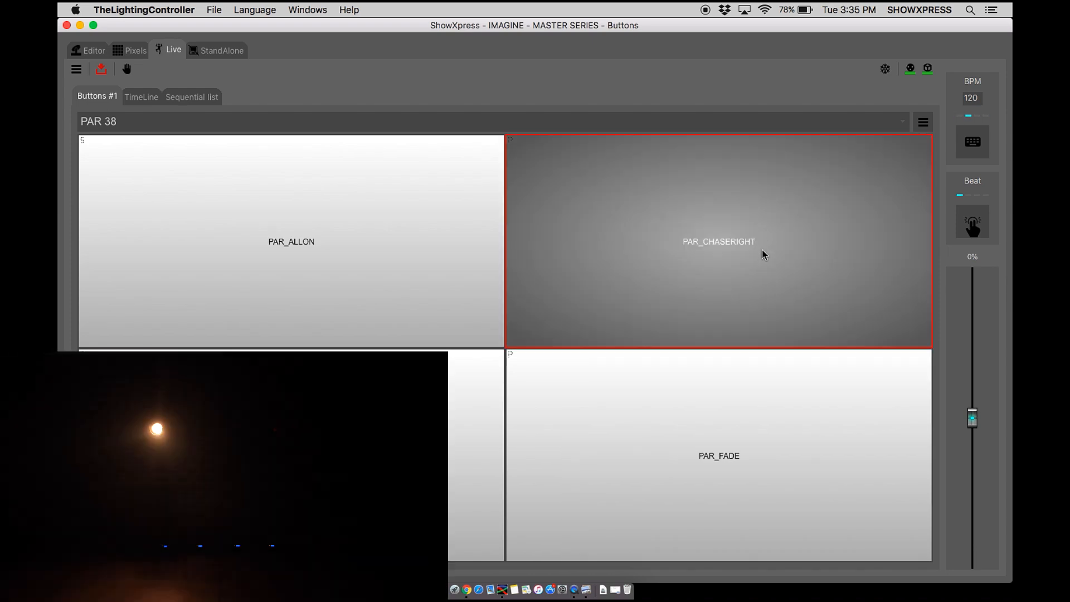
{"action": "left_click", "coordinate": [761, 413]}
{"action": "left_click", "coordinate": [761, 413]}
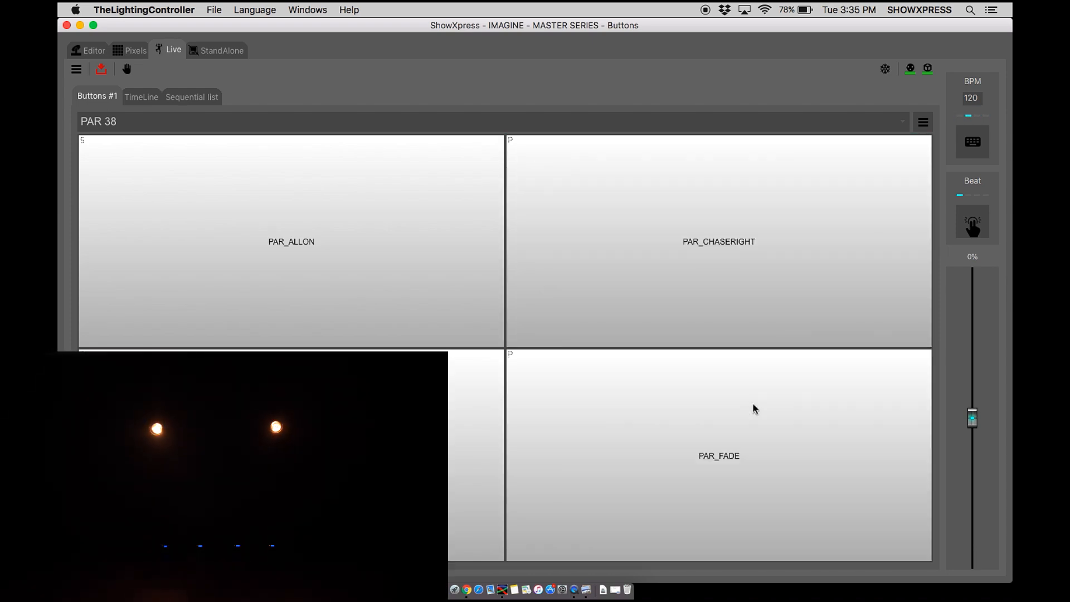
Skip past the SPOTLIGHT POSITIONS page and add the four Steps scenes from STAGEWASH_AMBER through STAGEWASH_WHITE to the STAGE WASH COLORS page
{"action": "left_click", "coordinate": [461, 124]}
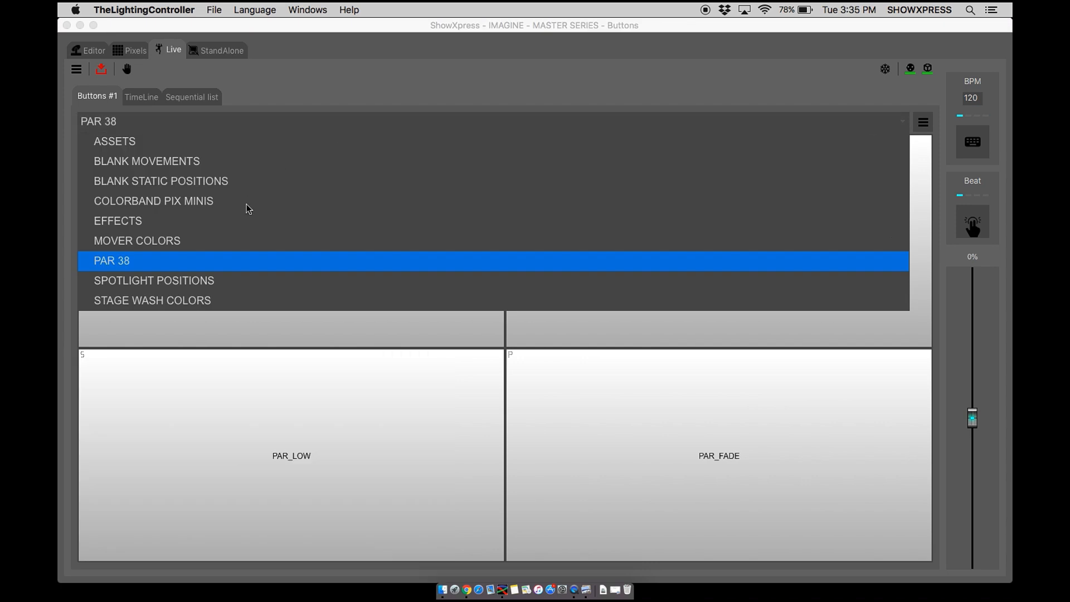
{"action": "left_click", "coordinate": [169, 280]}
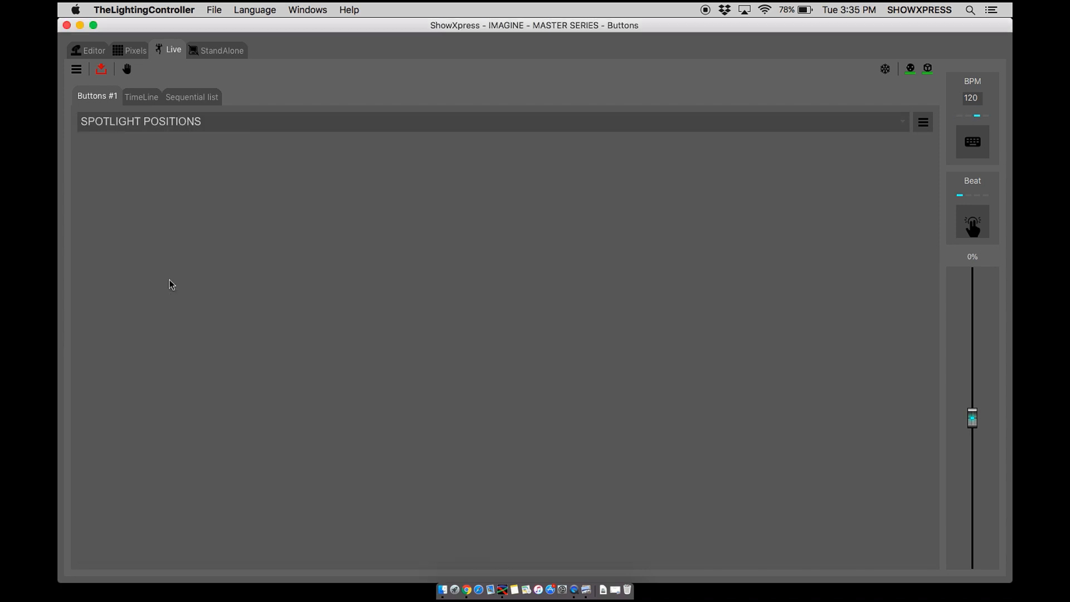
{"action": "left_click", "coordinate": [322, 124]}
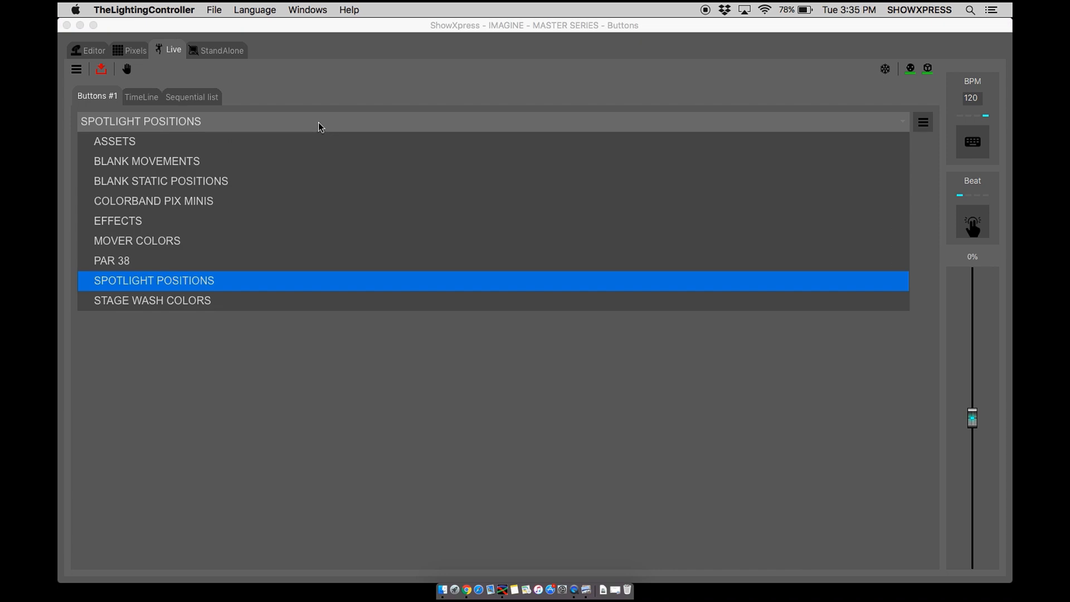
{"action": "left_click", "coordinate": [155, 301]}
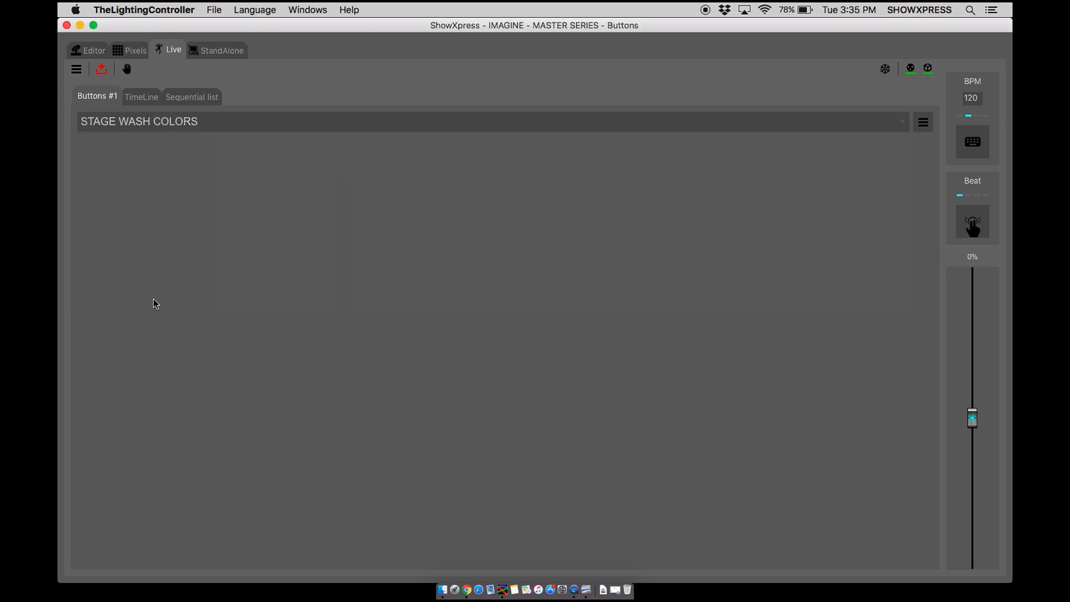
{"action": "left_click", "coordinate": [926, 124]}
{"action": "left_click", "coordinate": [868, 196]}
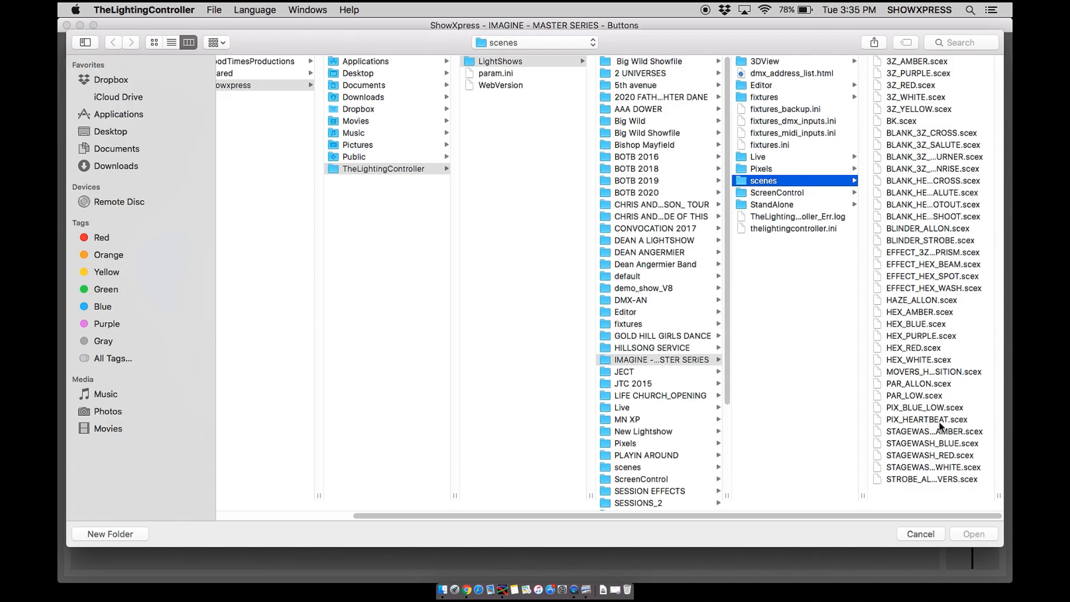
{"action": "left_click", "coordinate": [870, 419]}
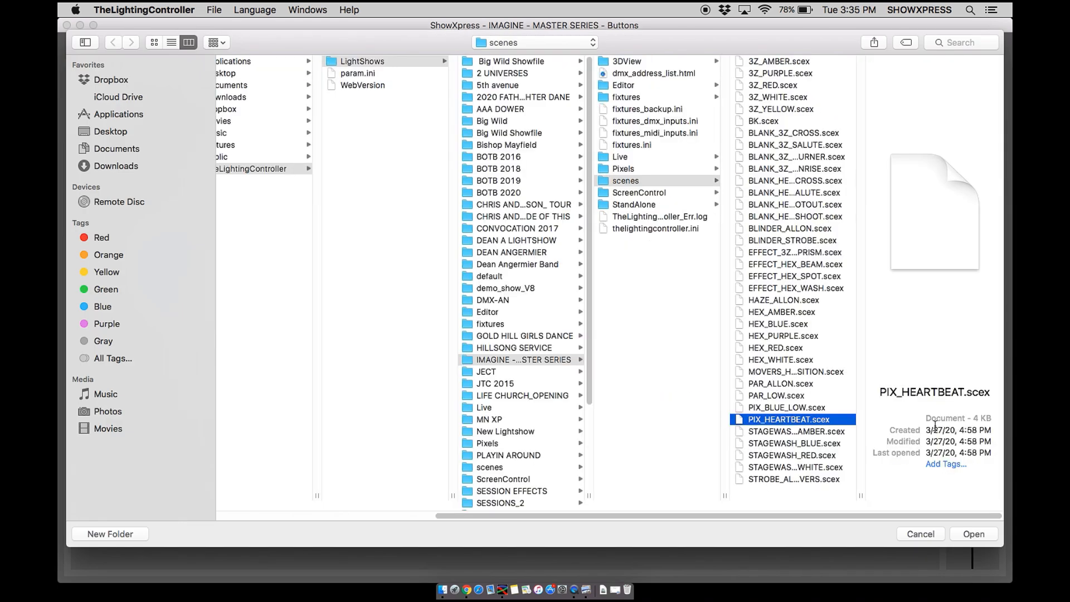
{"action": "left_click", "coordinate": [824, 433]}
{"action": "left_click", "coordinate": [800, 468], "text": "shift"}
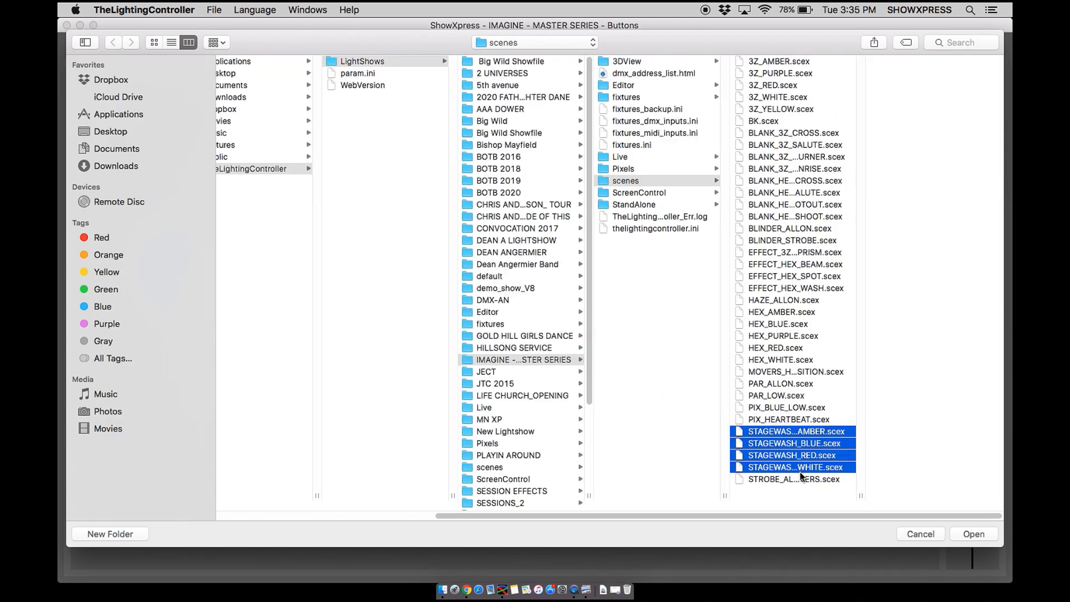
{"action": "left_click", "coordinate": [970, 534]}
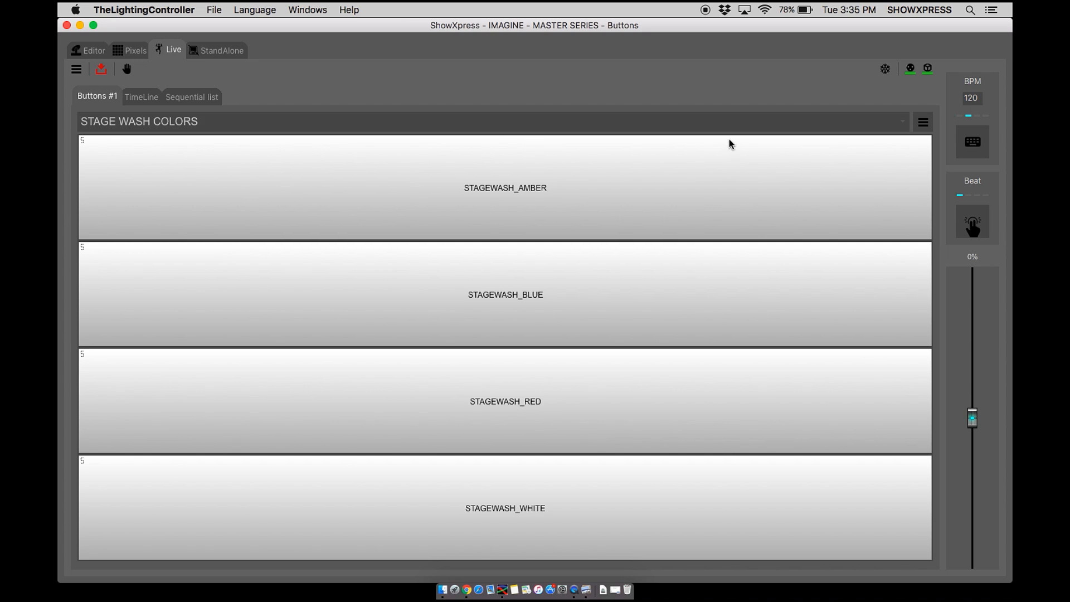
Add the Generator scenes STAGEWASH_RAINBOW_FADE, STAGEWASH_RED_FADE and STAGEWASH_WHITE_RDM_STB to the STAGE WASH COLORS page
{"action": "left_click", "coordinate": [923, 122]}
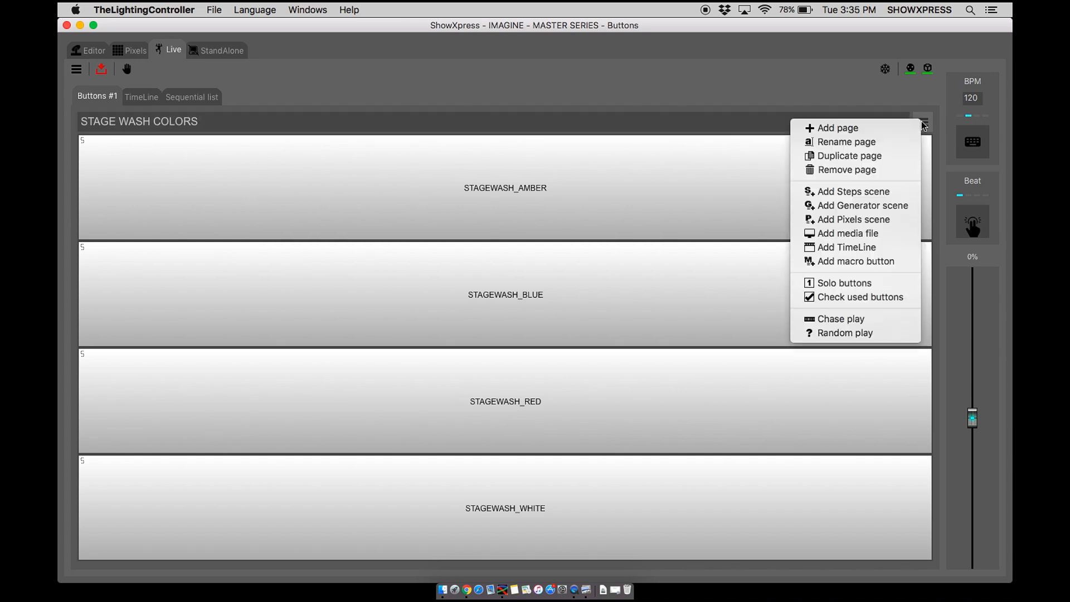
{"action": "left_click", "coordinate": [877, 205]}
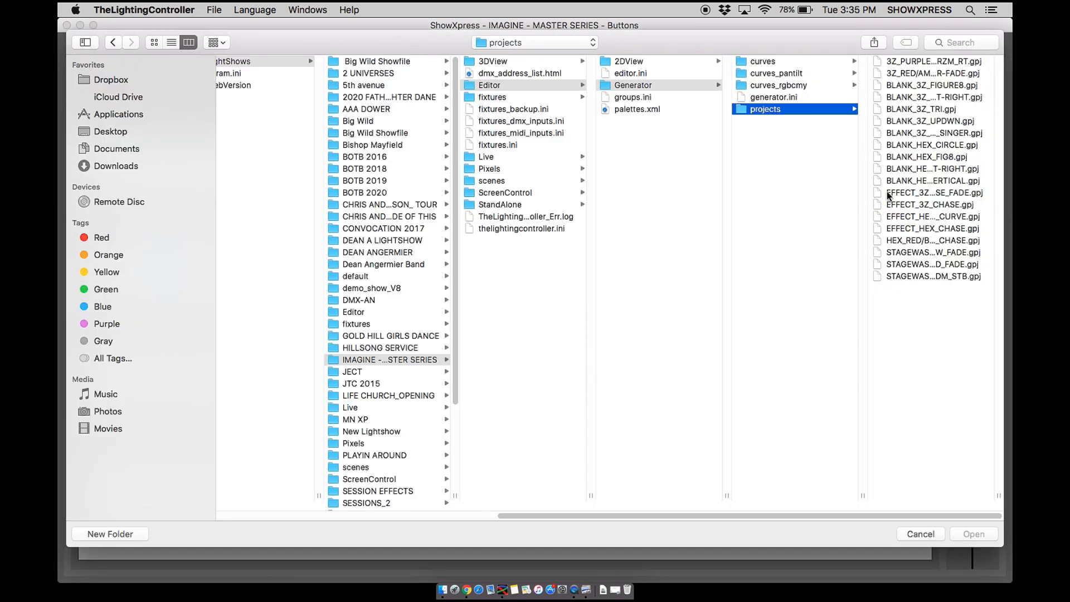
{"action": "left_click", "coordinate": [917, 252]}
{"action": "left_click", "coordinate": [817, 276], "text": "shift"}
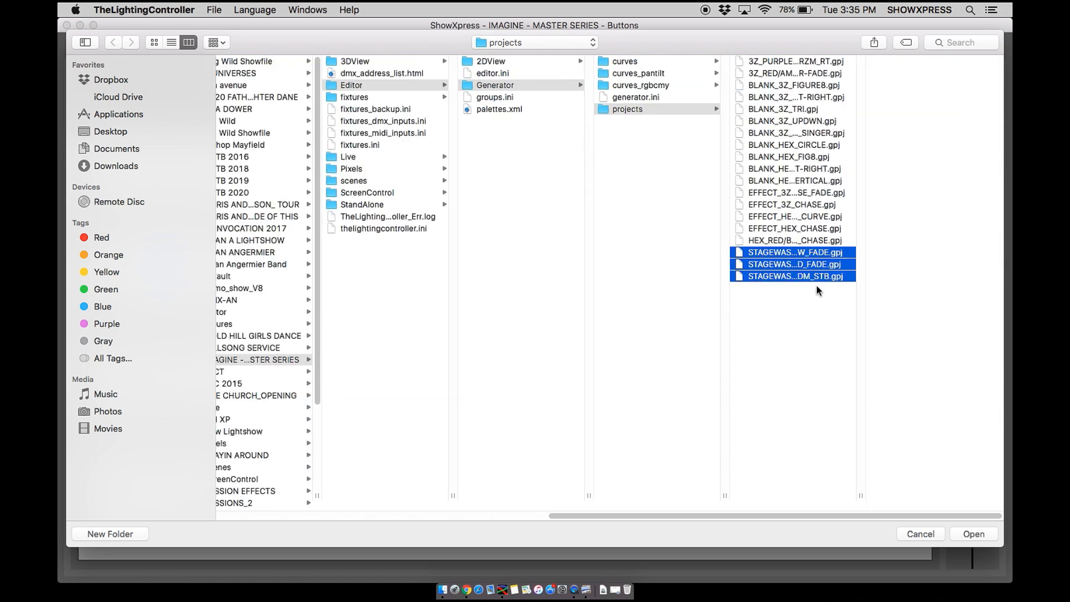
{"action": "left_click", "coordinate": [981, 537]}
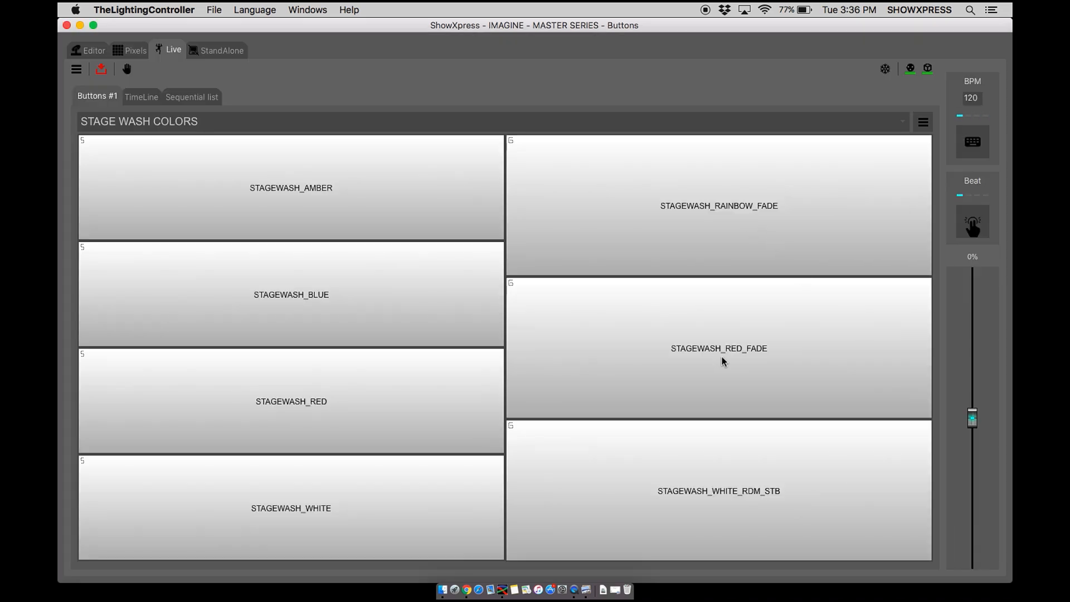
Add the Steps scene STROBE_ALLMOVERS to the EFFECTS page
{"action": "left_click", "coordinate": [627, 124]}
{"action": "left_click", "coordinate": [134, 221]}
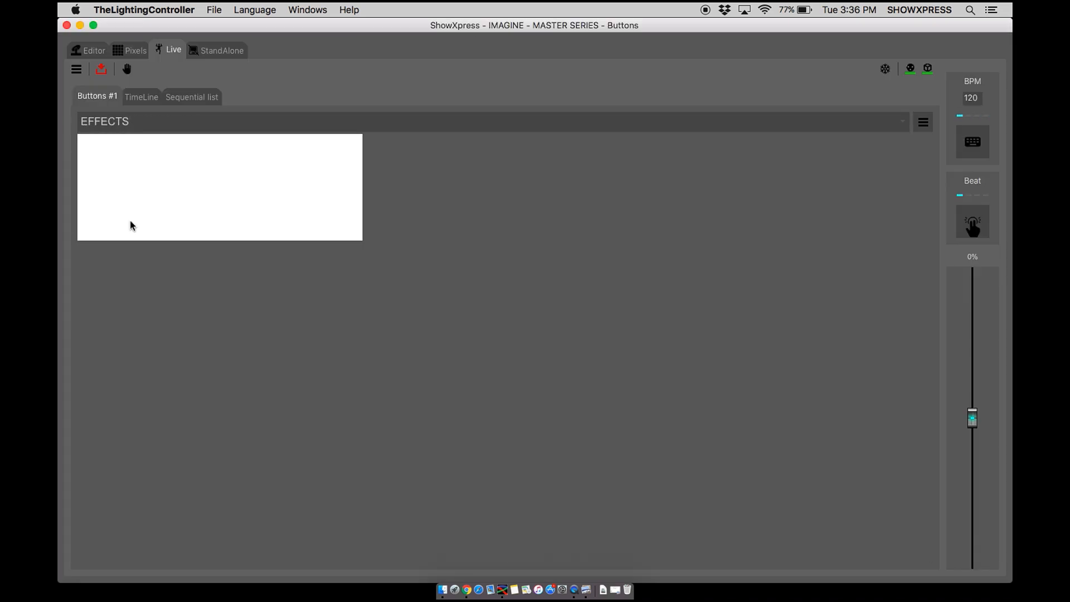
{"action": "left_click", "coordinate": [923, 122]}
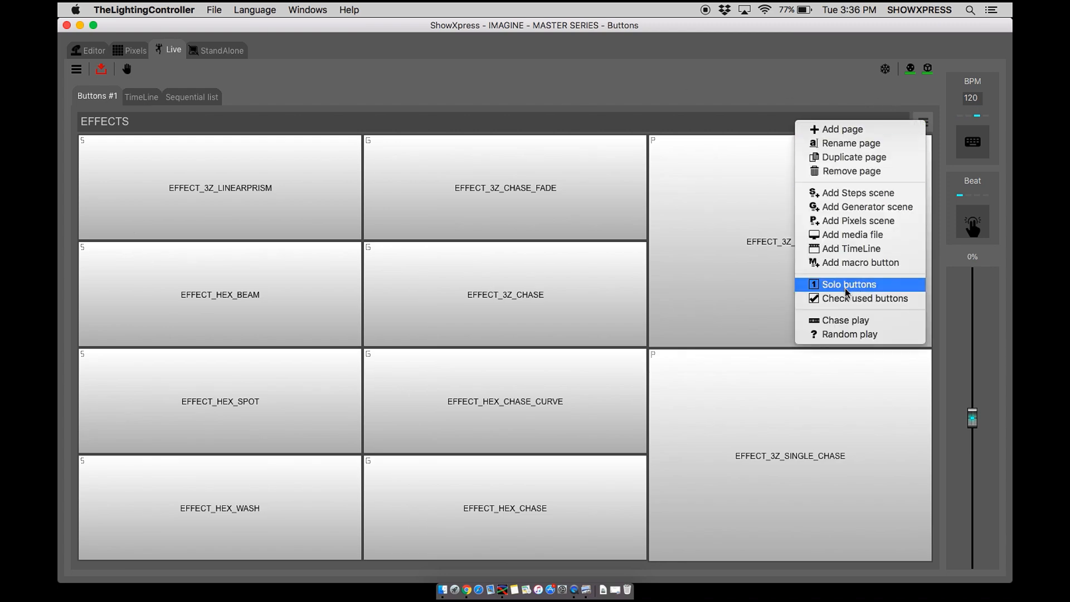
{"action": "left_click", "coordinate": [858, 193]}
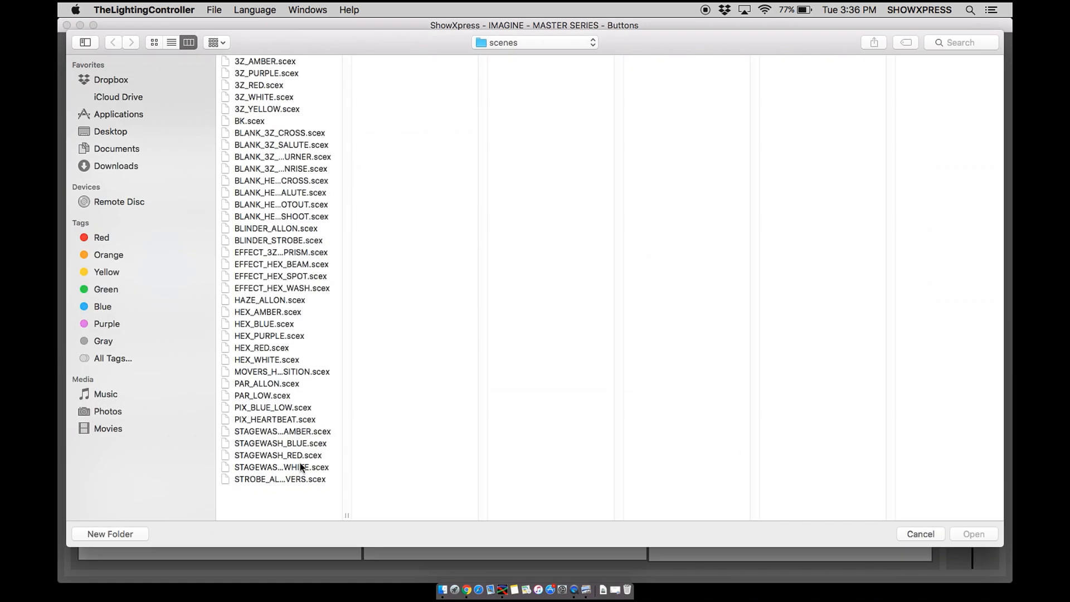
{"action": "left_click", "coordinate": [273, 478]}
{"action": "left_click_drag", "start_coordinate": [349, 516], "coordinate": [463, 516]}
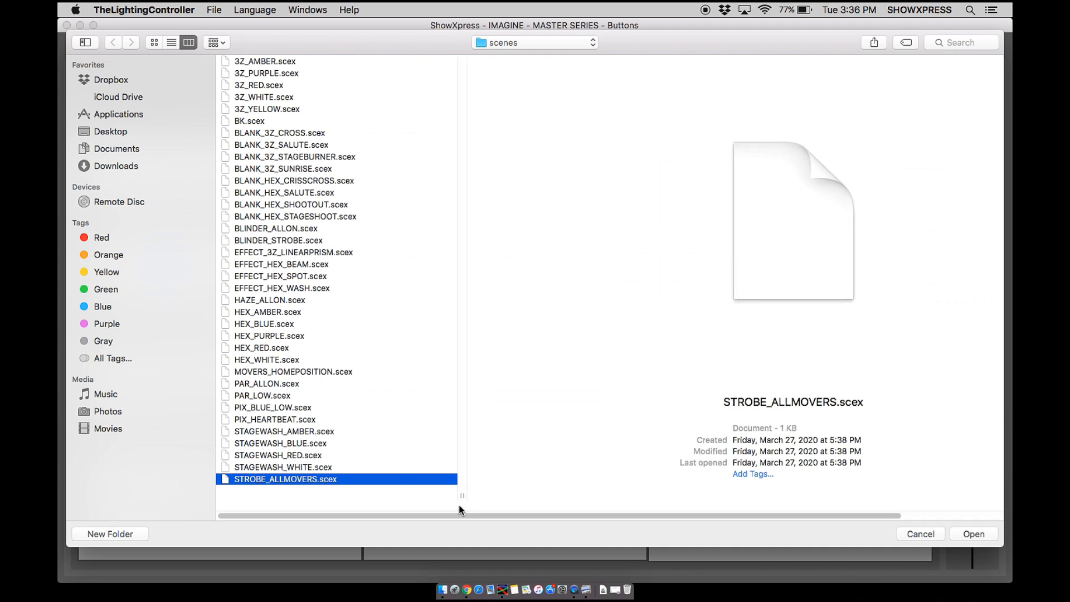
{"action": "left_click", "coordinate": [976, 535]}
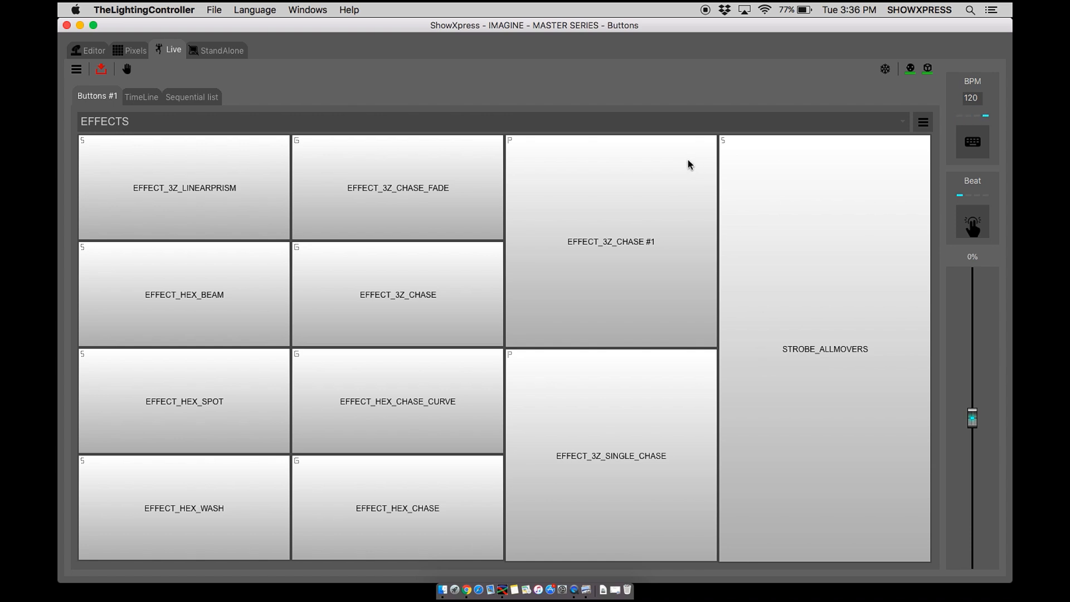
{"action": "left_click", "coordinate": [679, 130]}
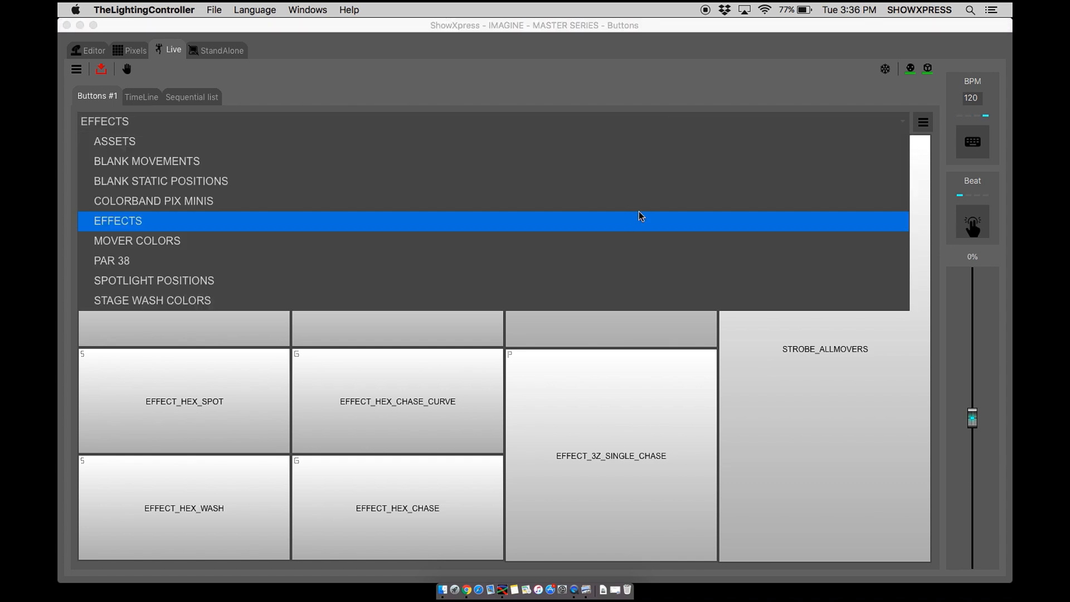
{"action": "left_click", "coordinate": [638, 80]}
{"action": "left_click", "coordinate": [613, 88]}
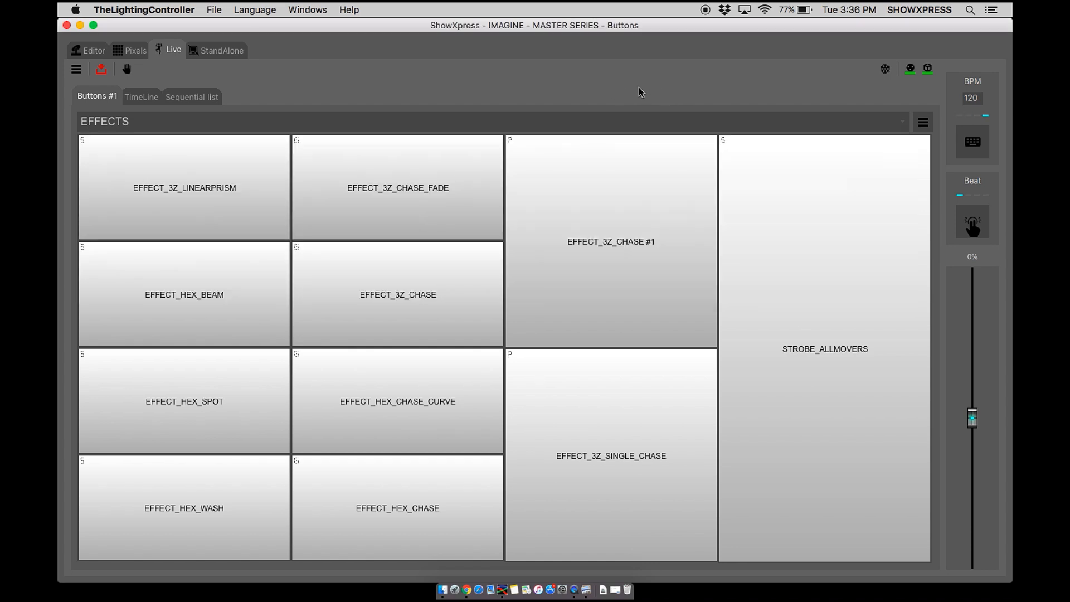